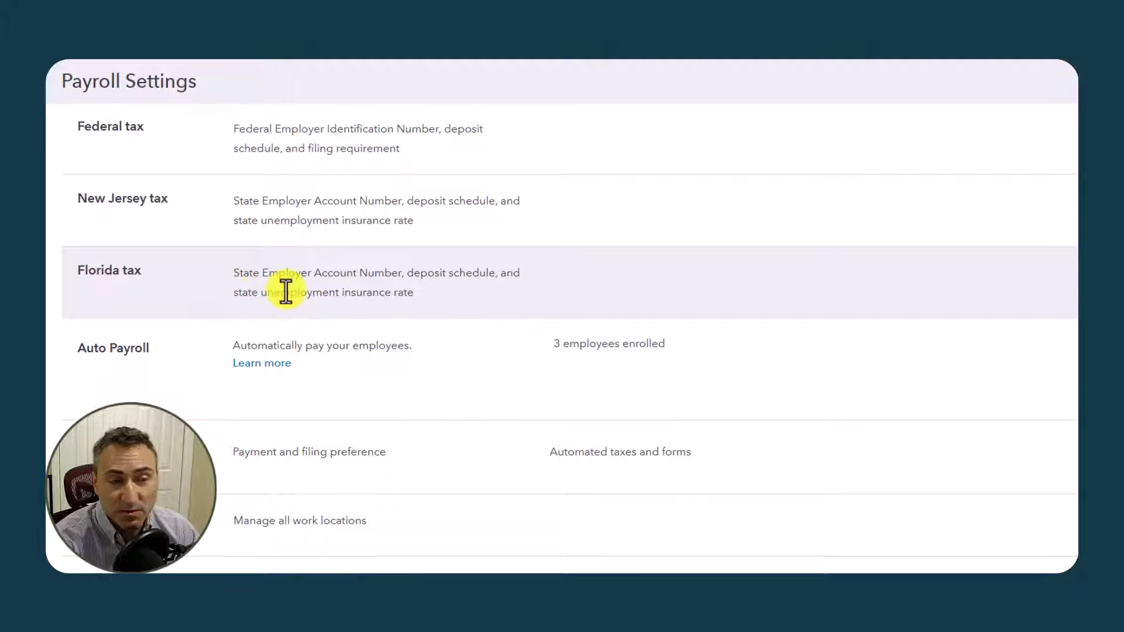
- Examine the payroll settings from the federal and state tax sections through notifications, shared data, bank accounts and direct deposit to Accounting
scroll(268, 286, "down", 1)
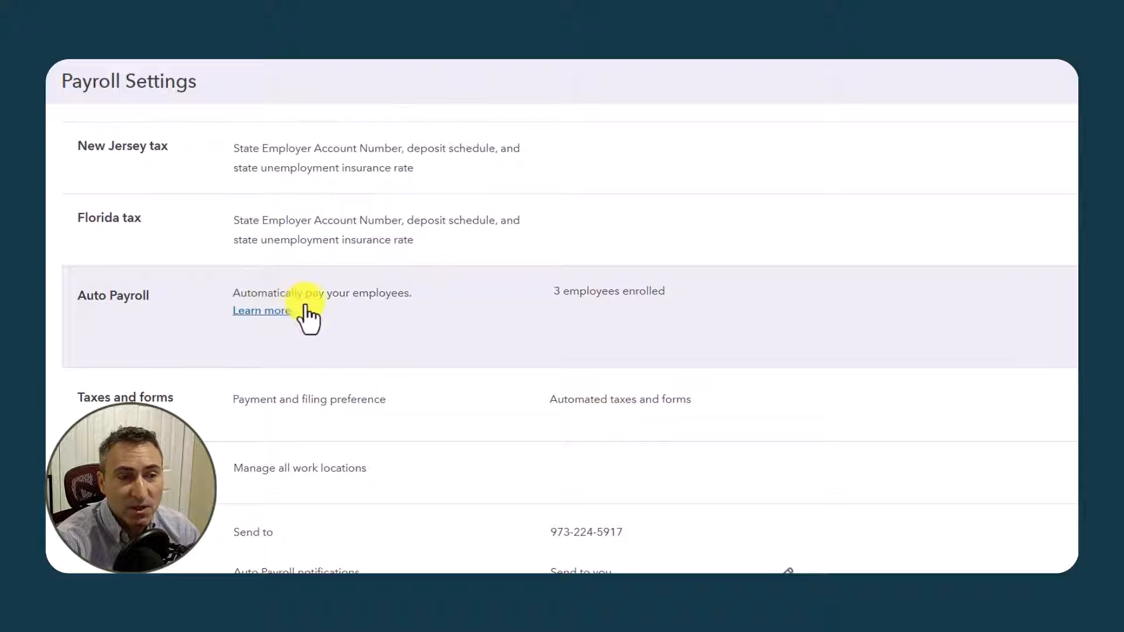
scroll(306, 311, "down", 1)
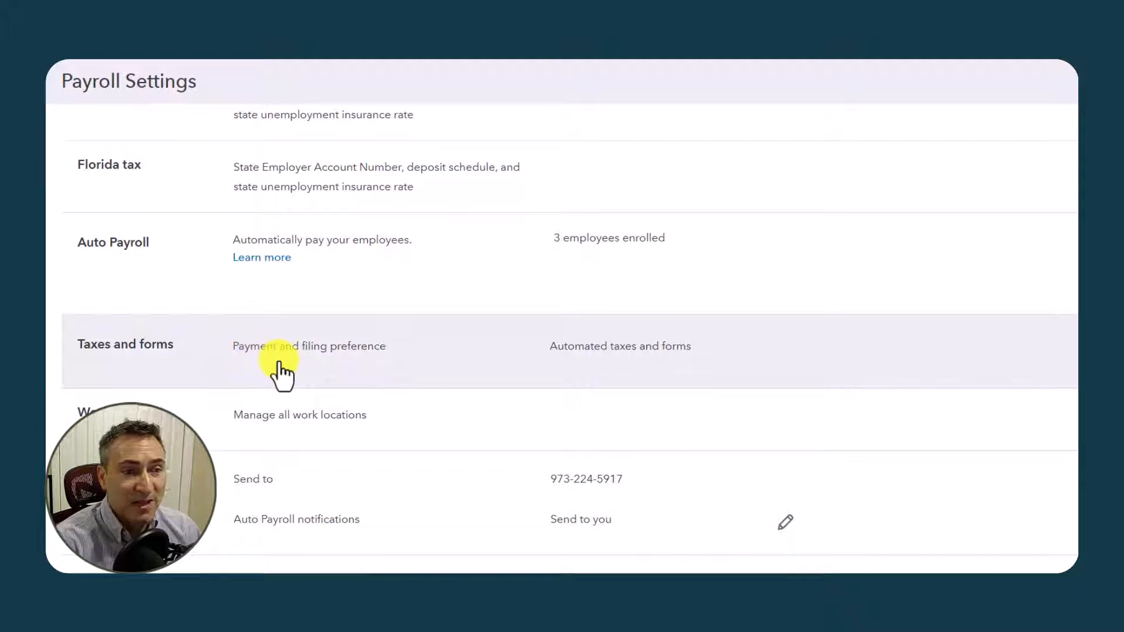
scroll(272, 368, "down", 2)
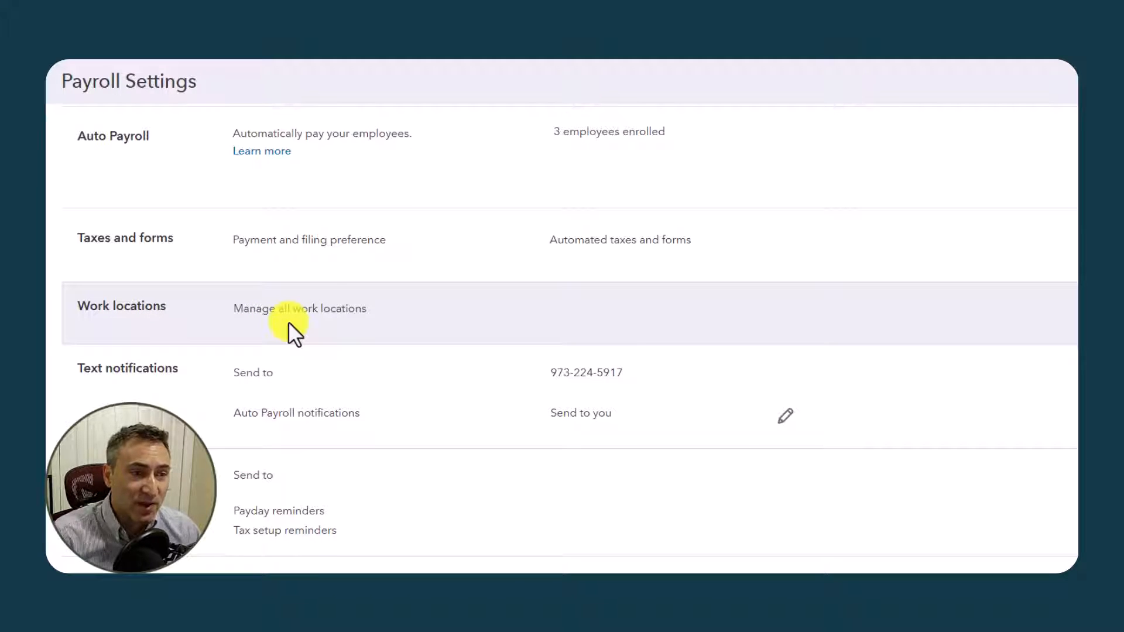
scroll(343, 307, "down", 4)
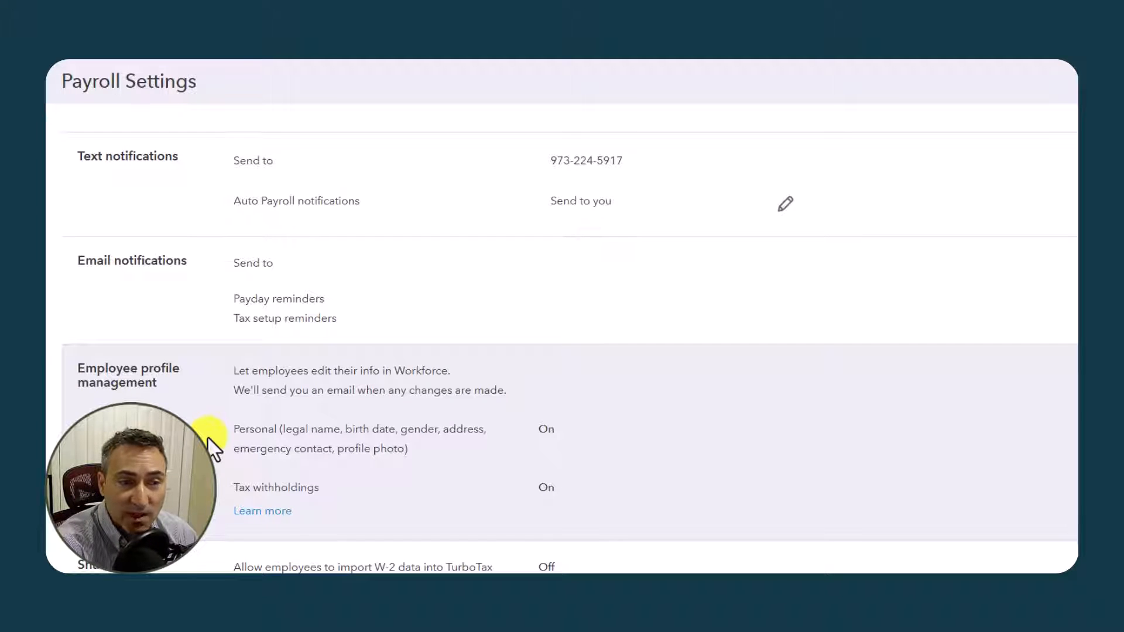
scroll(210, 462, "down", 3)
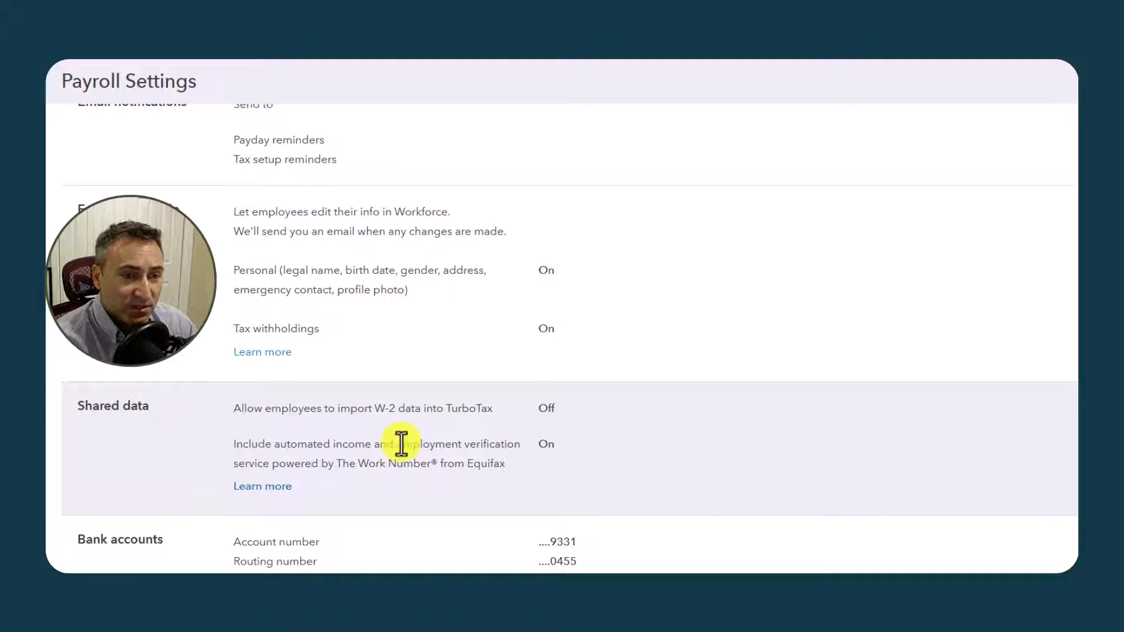
scroll(252, 484, "down", 1)
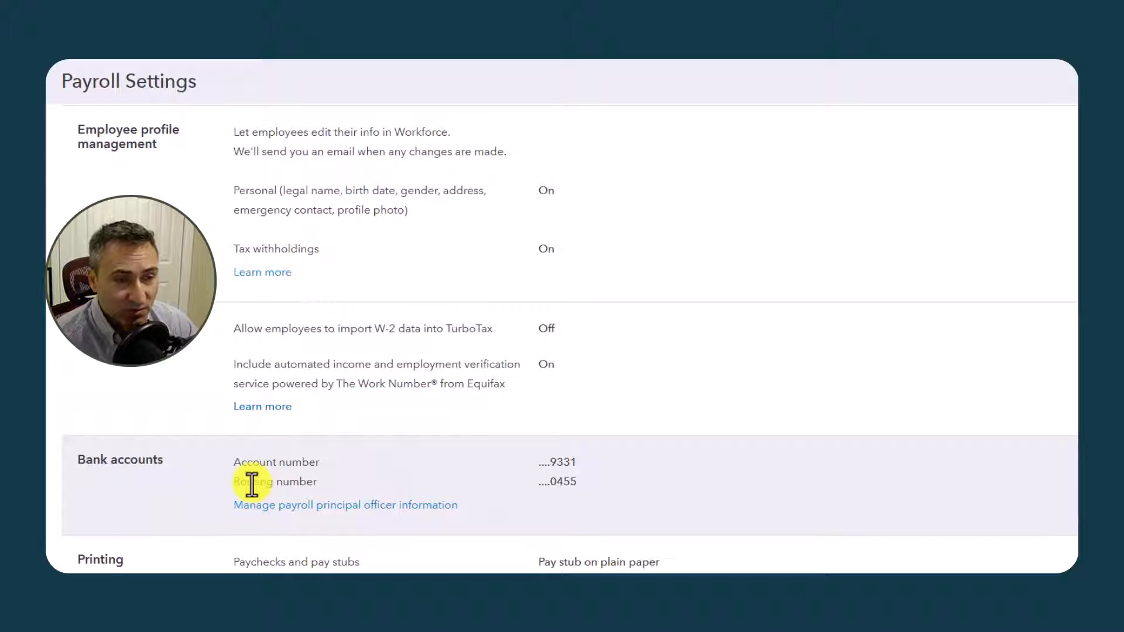
scroll(250, 478, "down", 2)
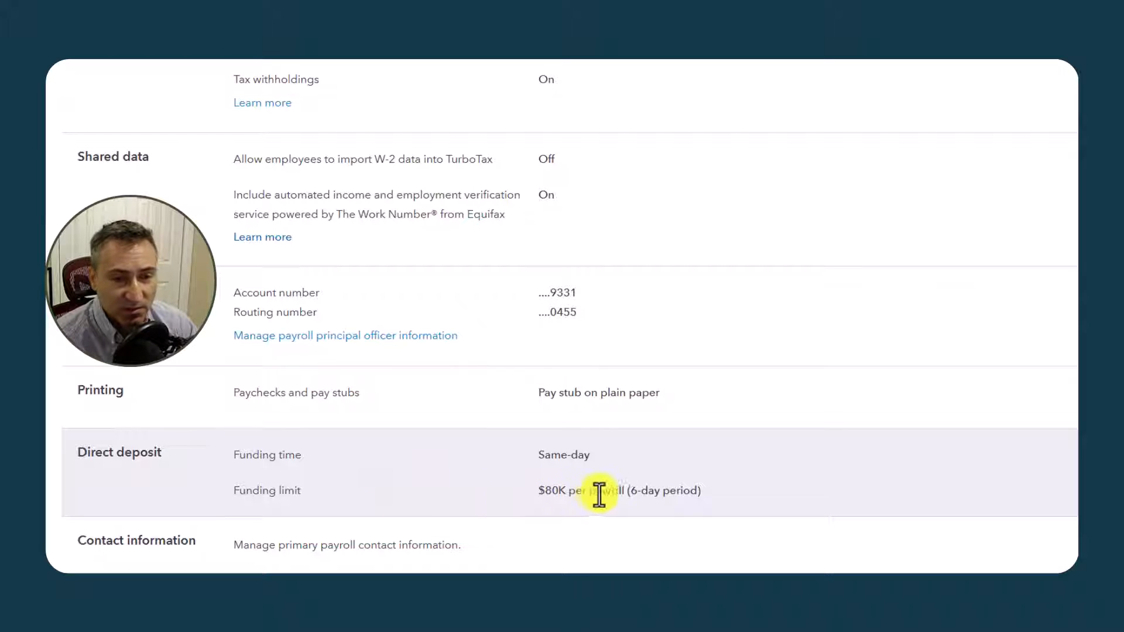
scroll(596, 495, "down", 2)
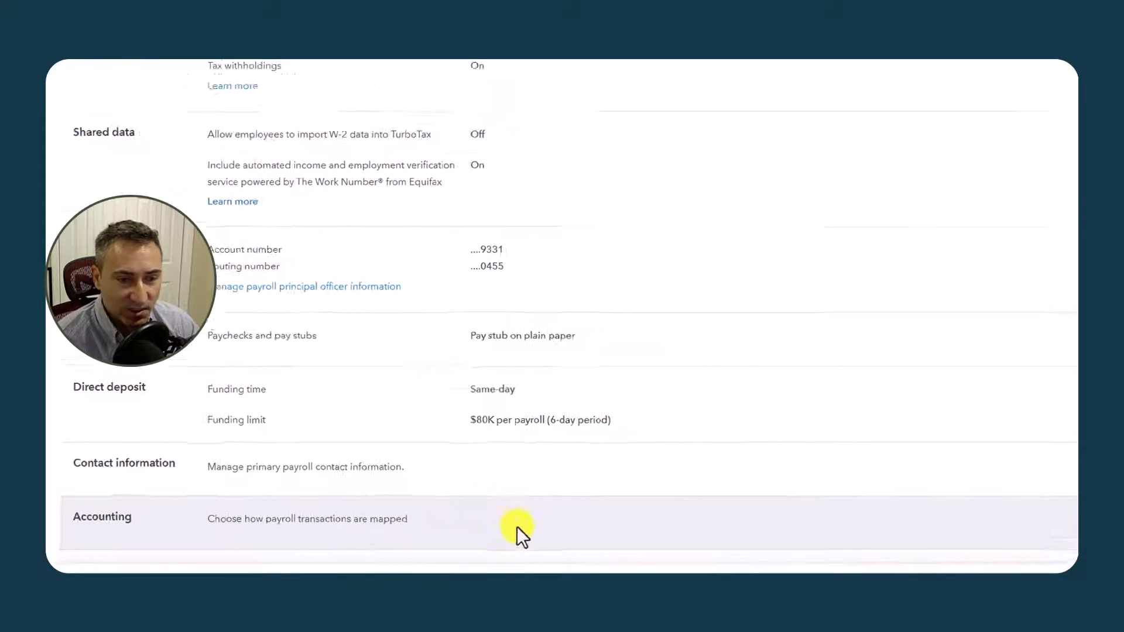
- Open the payroll transaction mapping preferences and check the bank account setting for paychecks and payroll tax payments, leaving without saving
left_click(1038, 510)
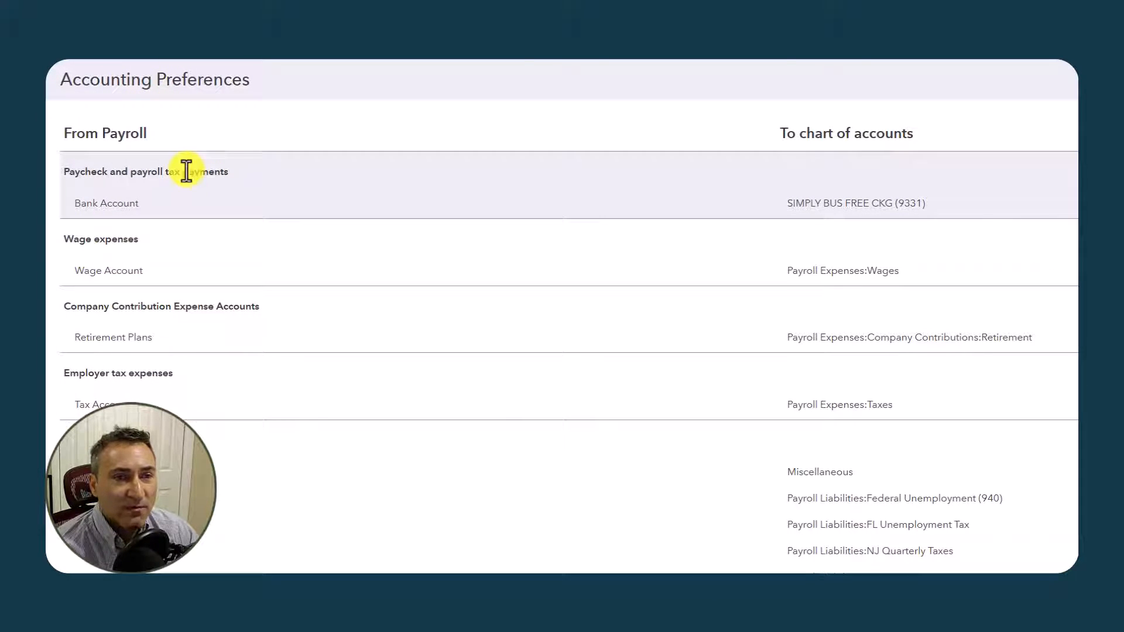
scroll(186, 171, "down", 3)
scroll(186, 171, "up", 3)
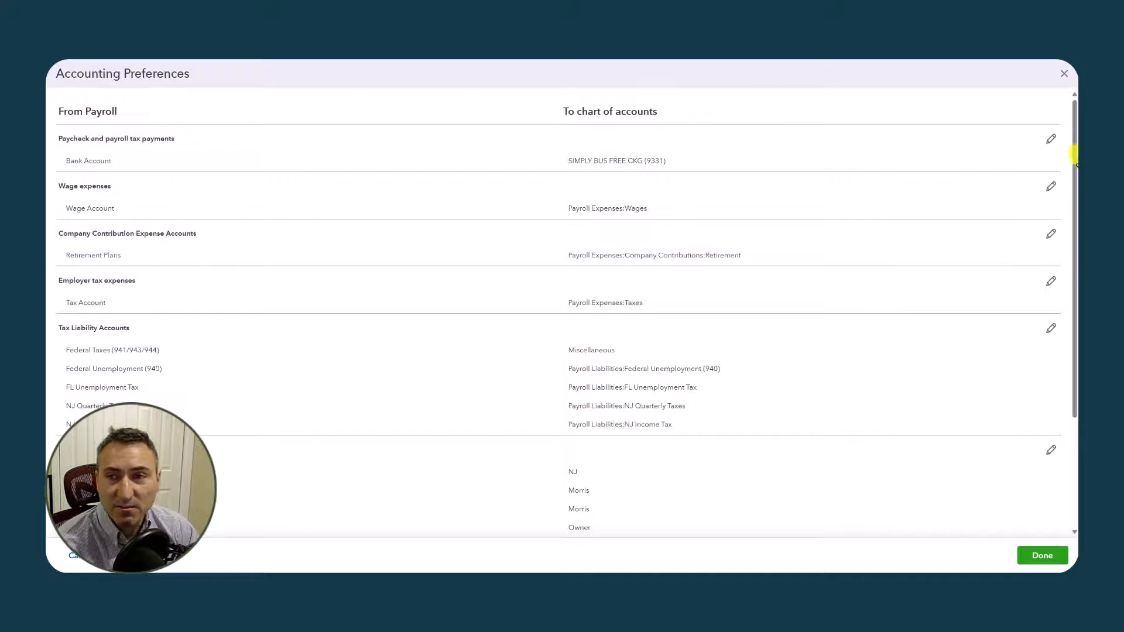
left_click(1050, 140)
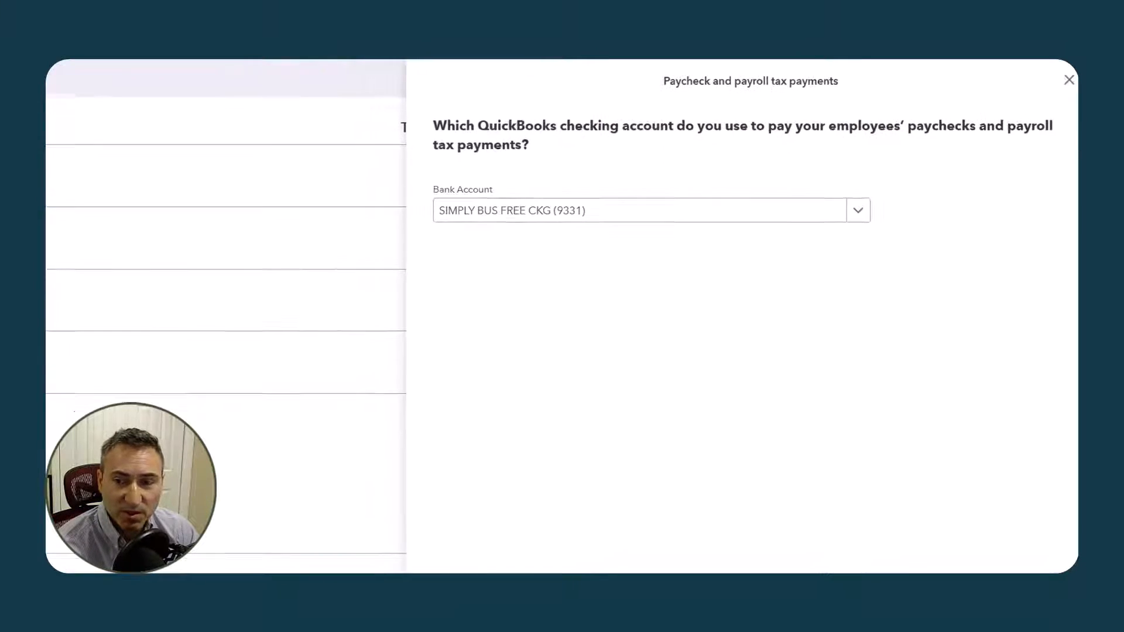
left_click(999, 559)
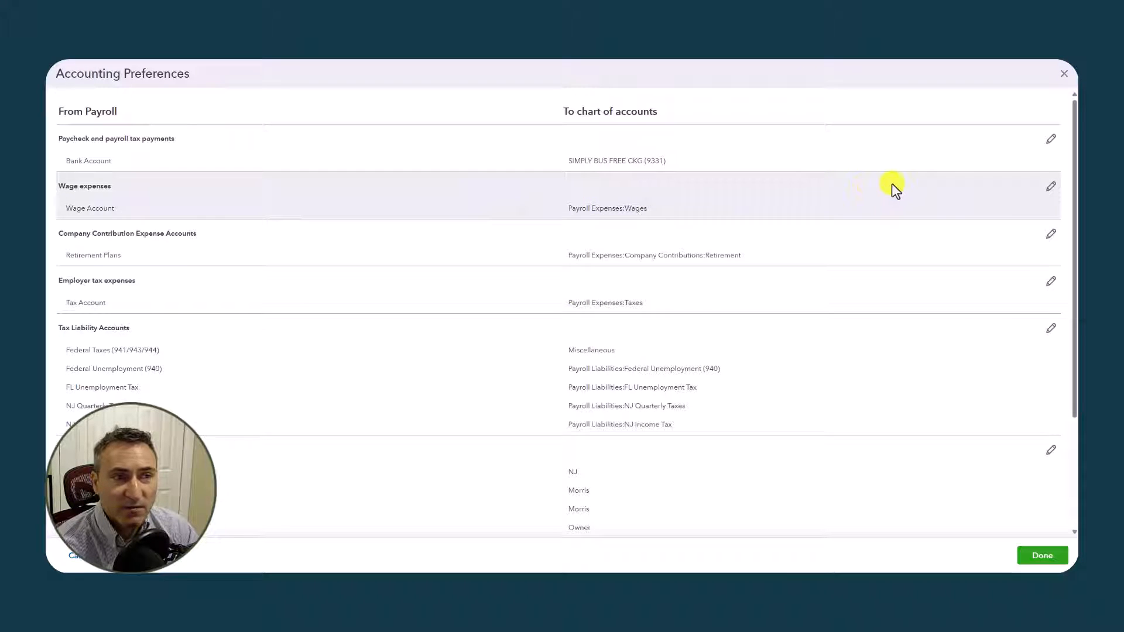
- Set wage expenses to post each employee's wages to their own expense account, choosing Payroll Expenses for the first employee
left_click(1049, 187)
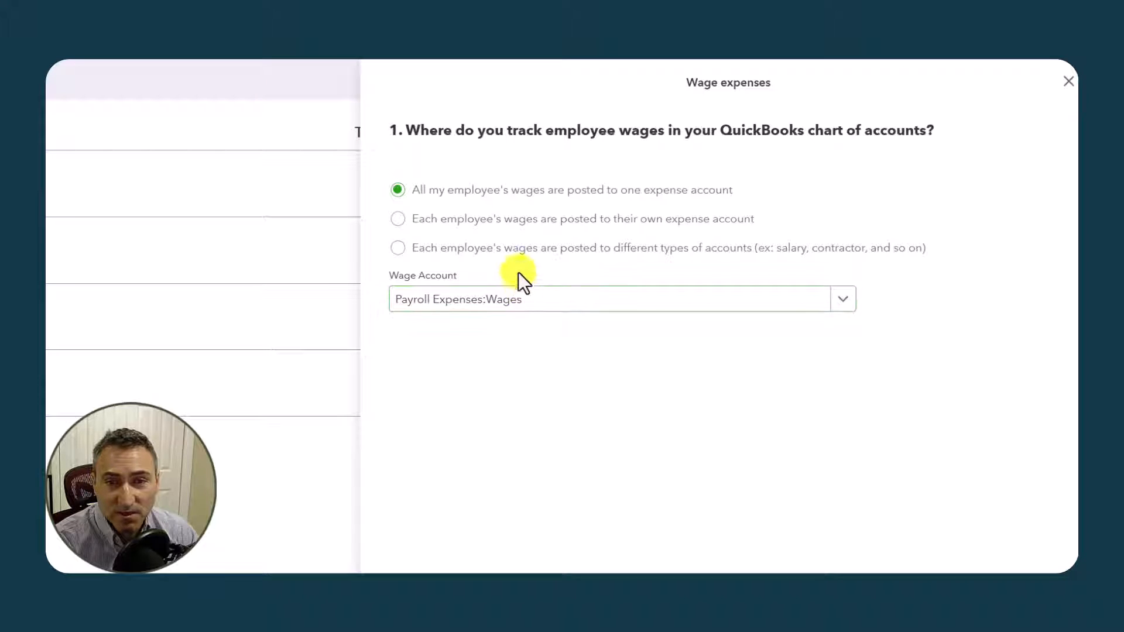
left_click(501, 231)
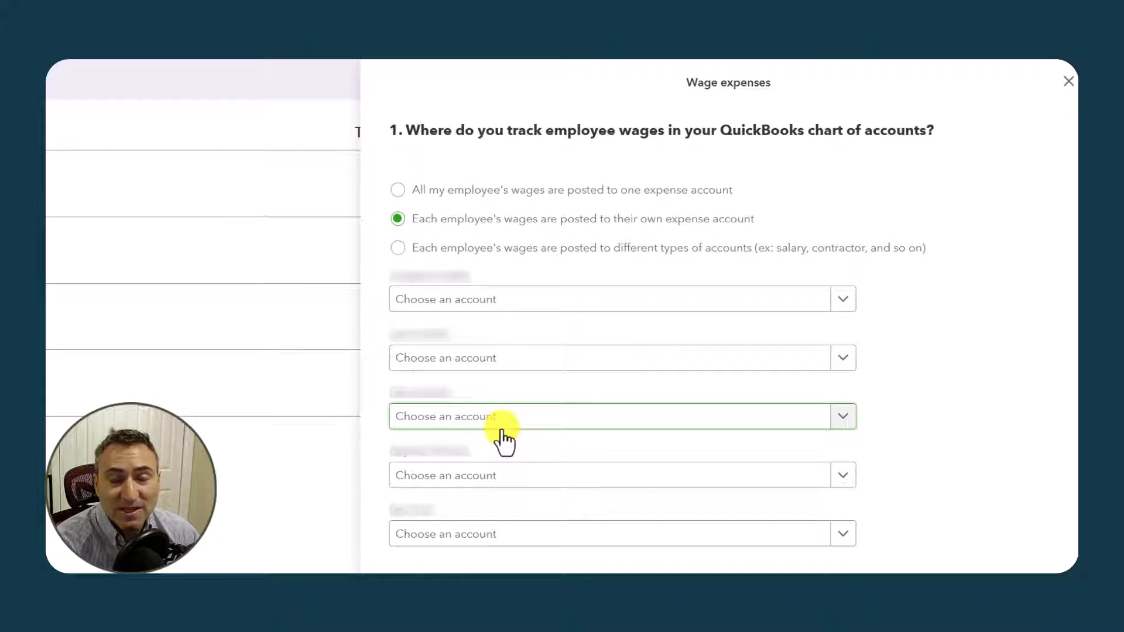
left_click(504, 301)
scroll(518, 409, "down", 4)
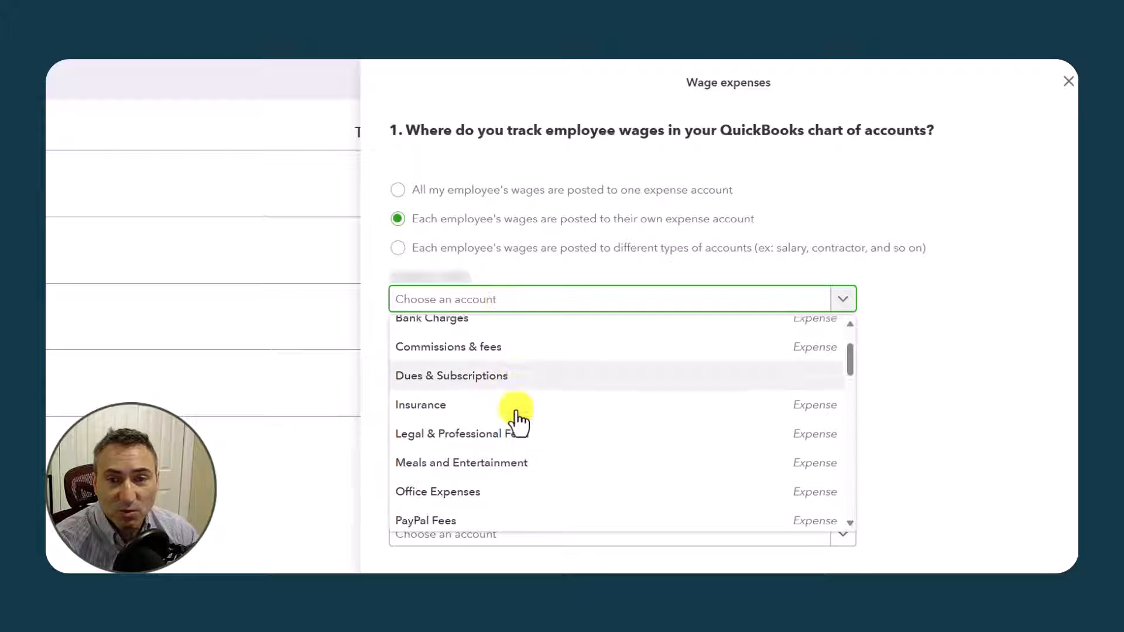
scroll(465, 415, "down", 2)
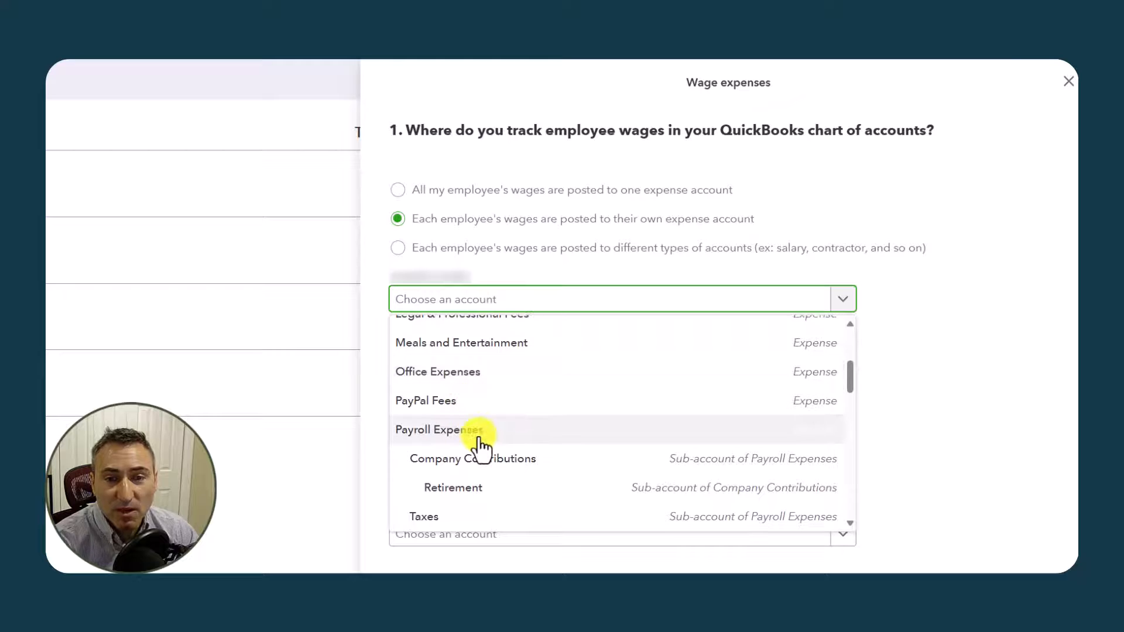
left_click(478, 431)
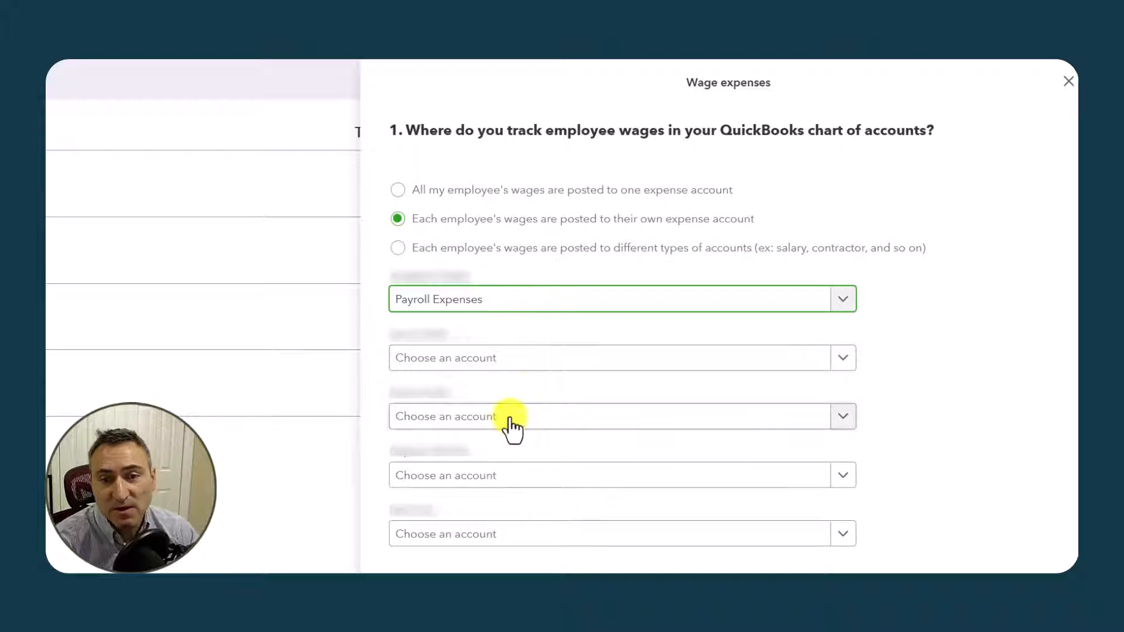
- Switch wage tracking to different types of accounts and choose Payroll Expenses:Taxes for Employee Taxes Paid by Employer
left_click(398, 249)
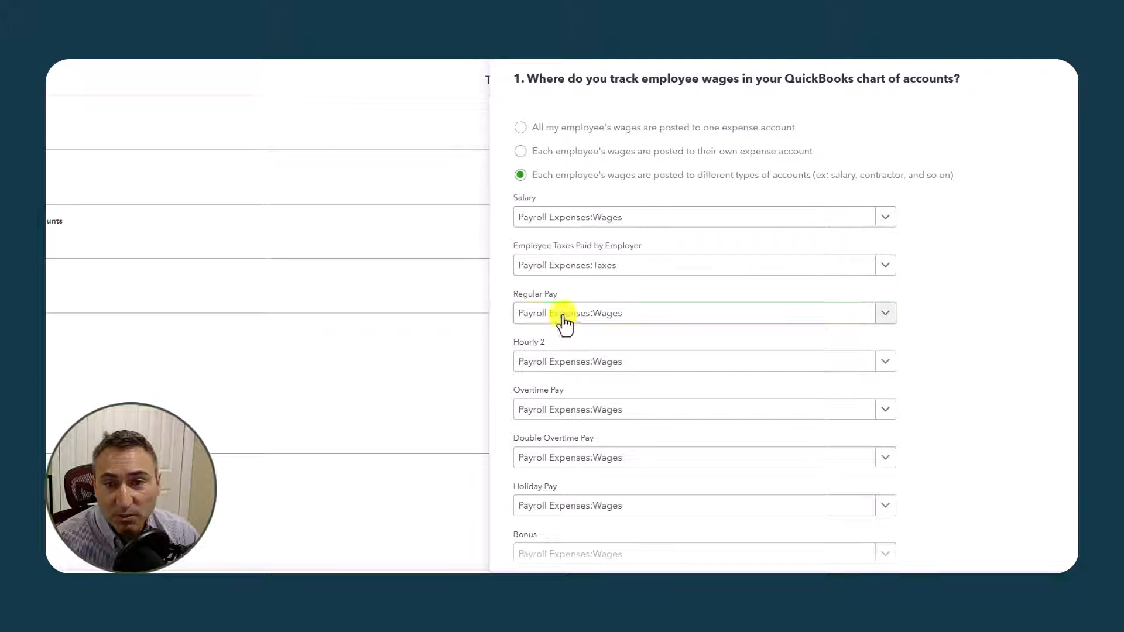
left_click(626, 266)
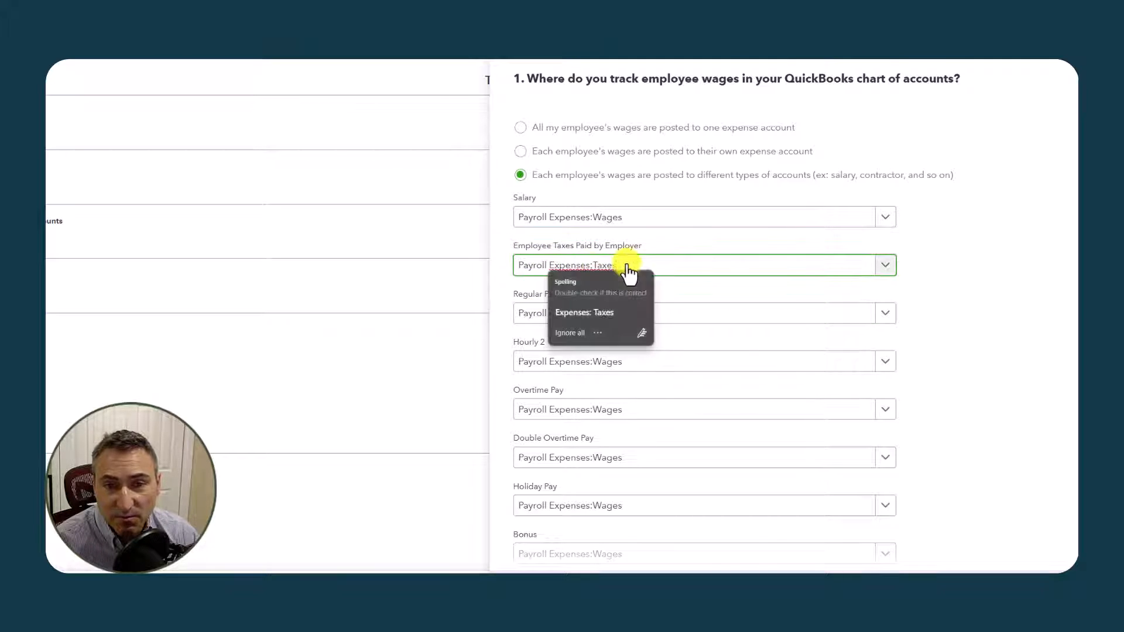
left_click(686, 266)
left_click(534, 269)
left_click(533, 270)
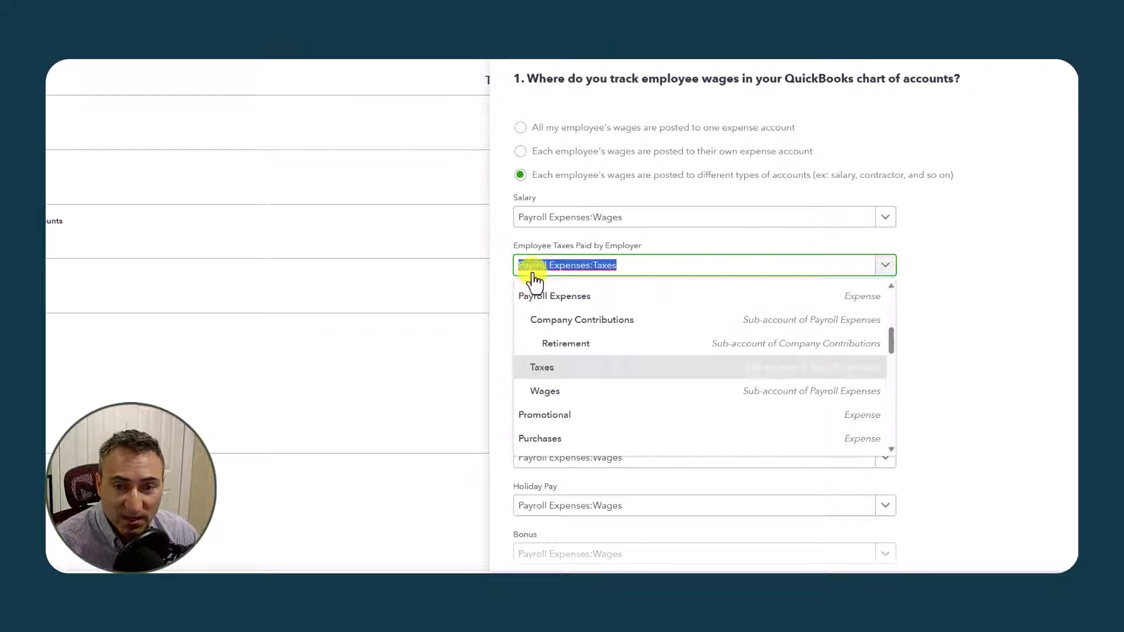
left_click(570, 370)
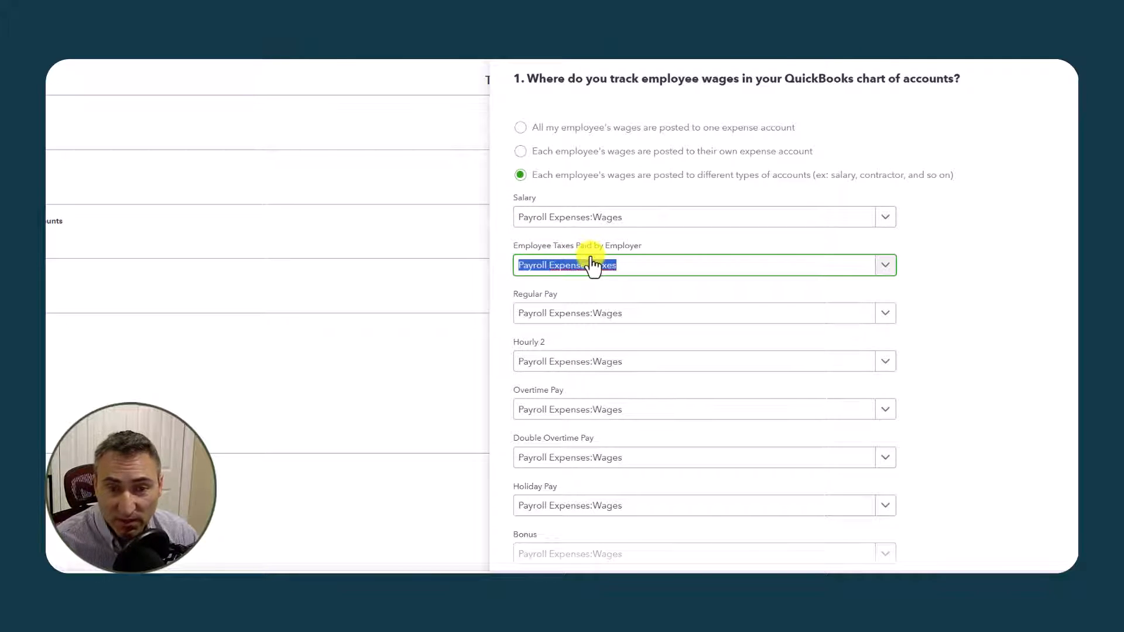
- Examine the account mappings for the remaining pay types and compare them with the per-employee wage tracking option
scroll(598, 353, "down", 2)
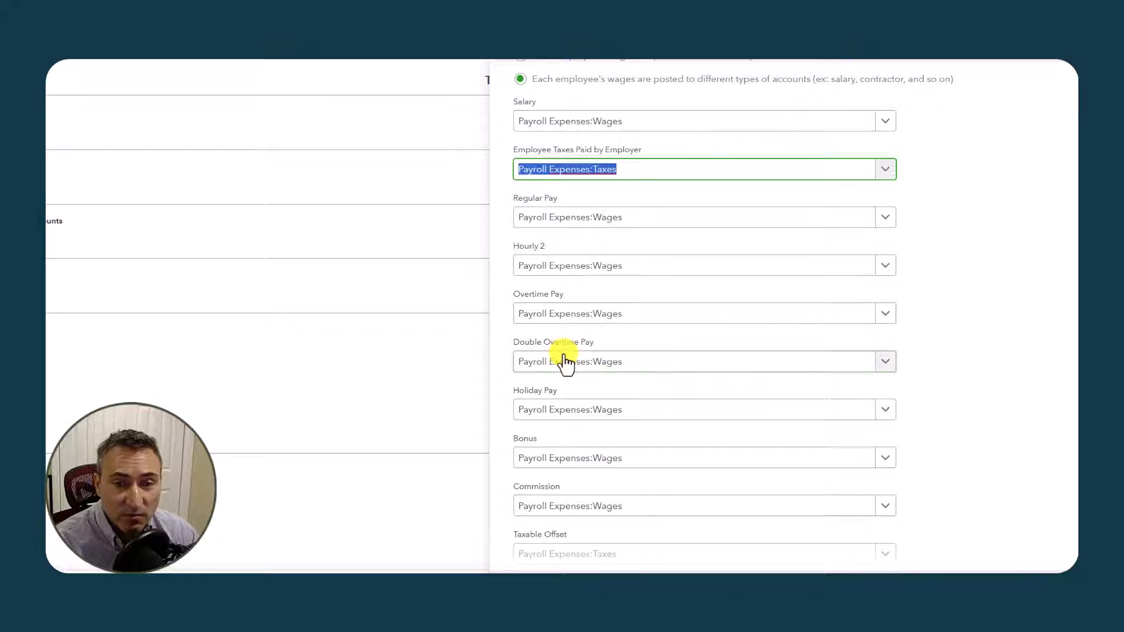
scroll(559, 377, "down", 4)
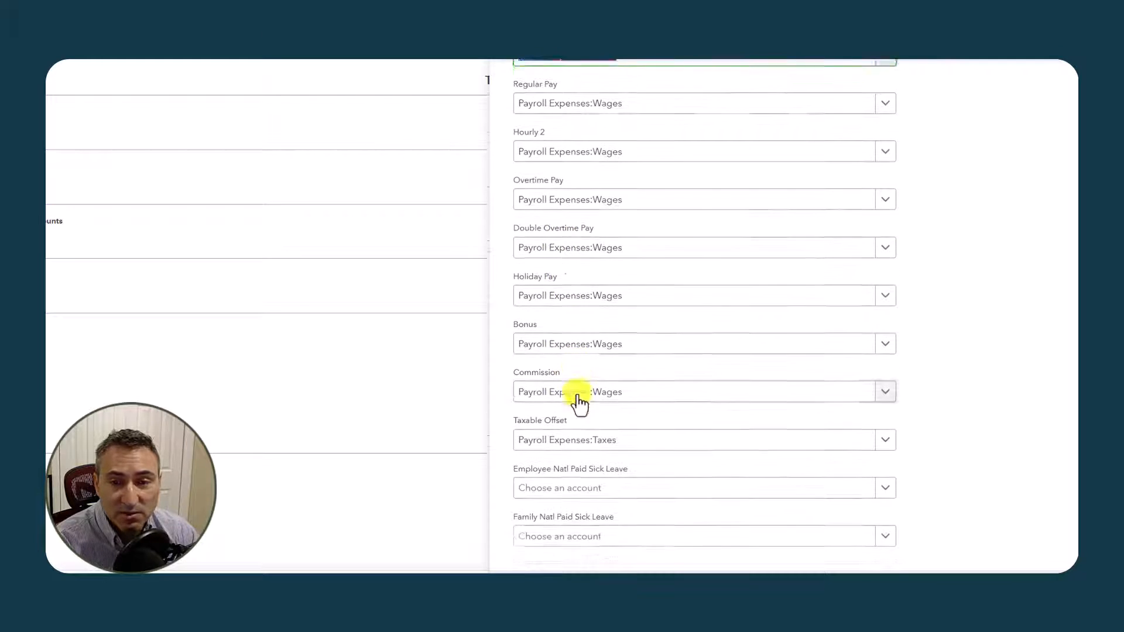
scroll(570, 363, "down", 4)
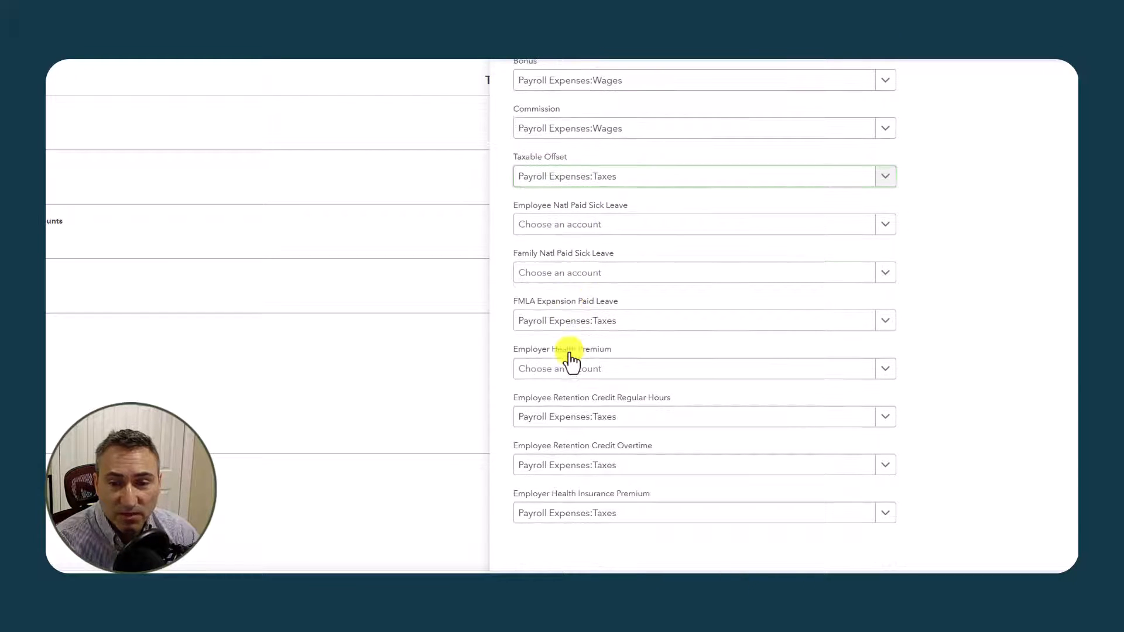
left_click(543, 282)
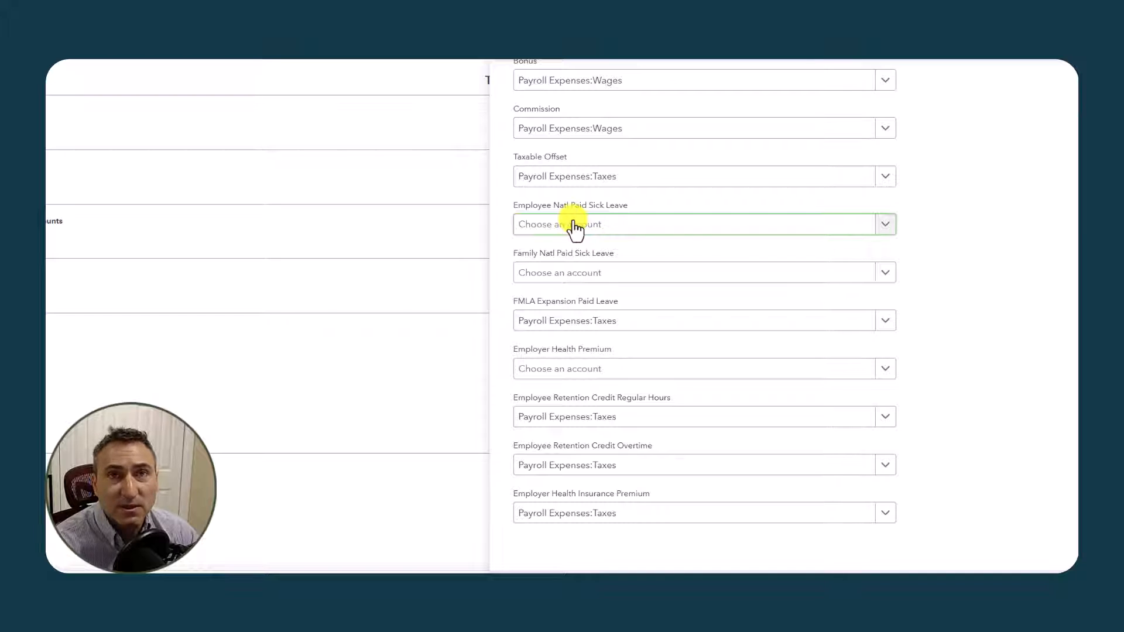
scroll(574, 229, "up", 3)
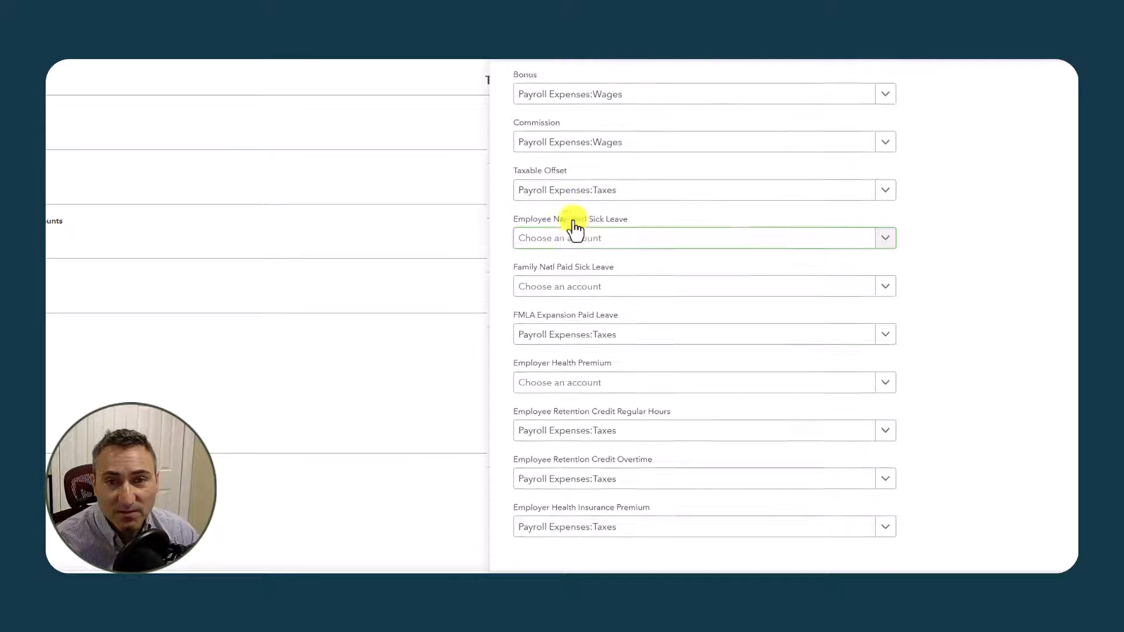
scroll(579, 371, "up", 5)
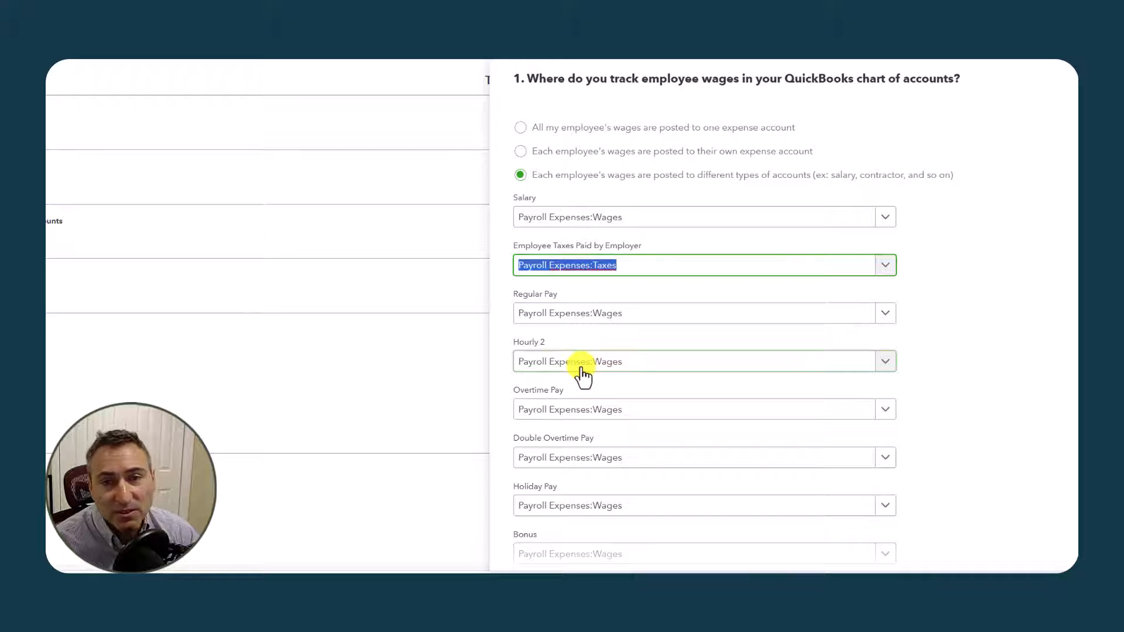
left_click(529, 152)
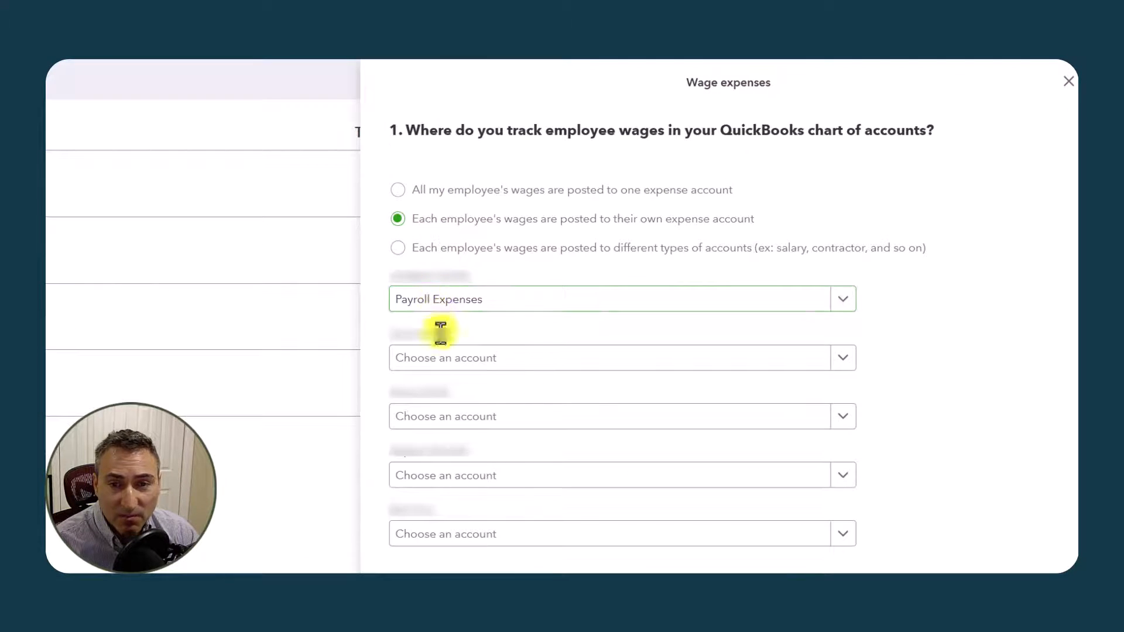
left_click(410, 246)
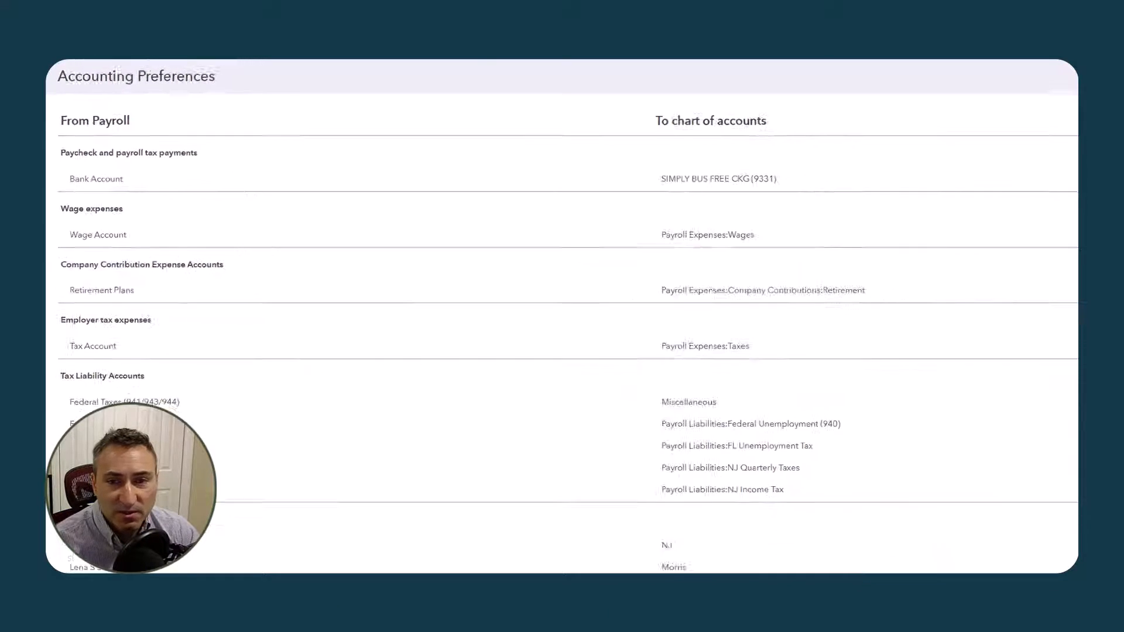
- Try the per-employee and different-types options for the company contribution expense accounts, and discard the changes
left_click(1050, 234)
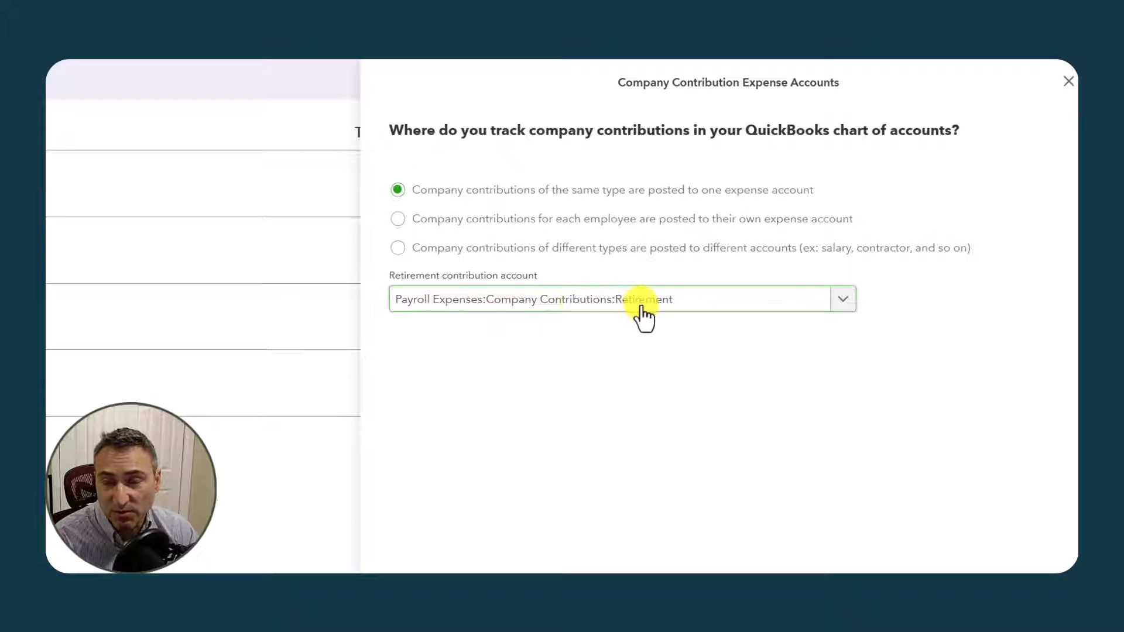
left_click(605, 220)
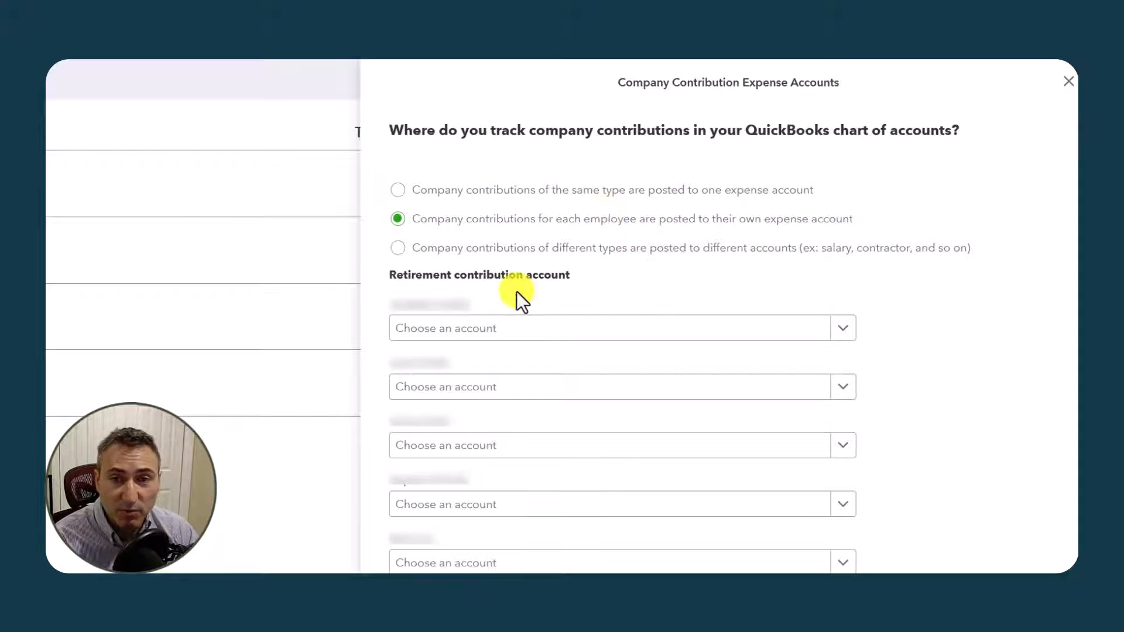
left_click(484, 250)
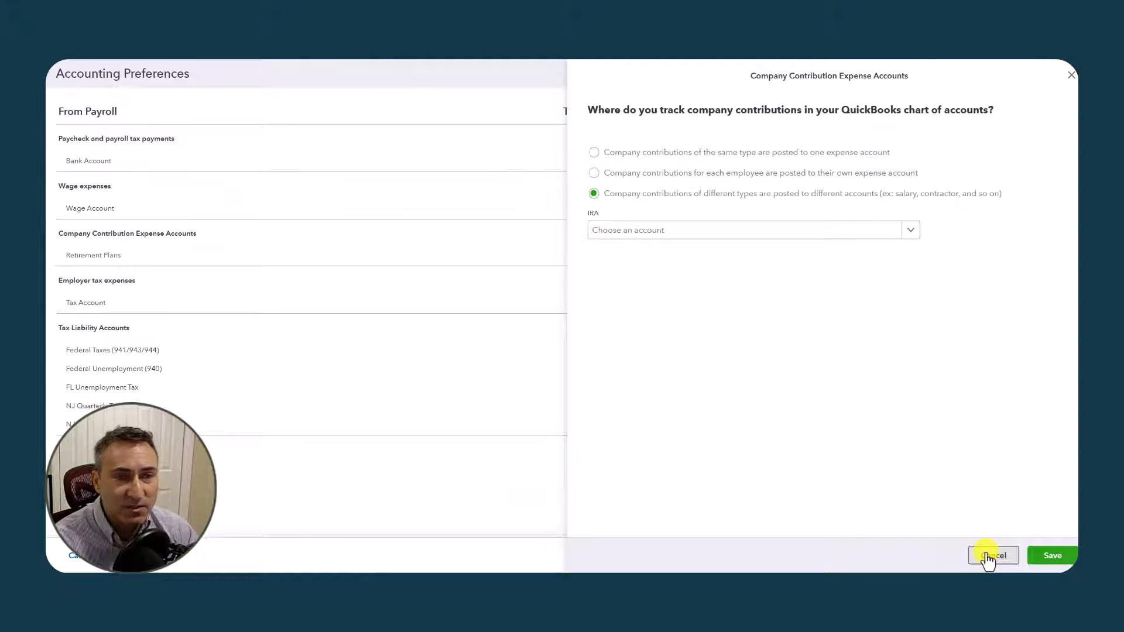
left_click(988, 556)
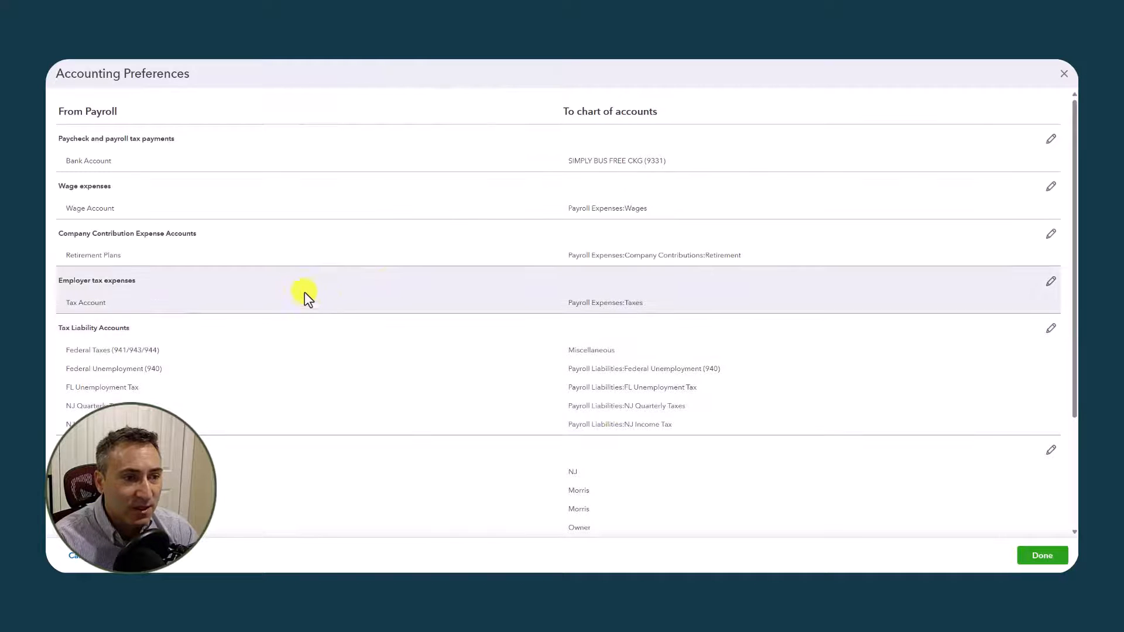
- Compare the employer tax expense options for posting by employee, tax group and tax item, and leave without saving
left_click(1050, 281)
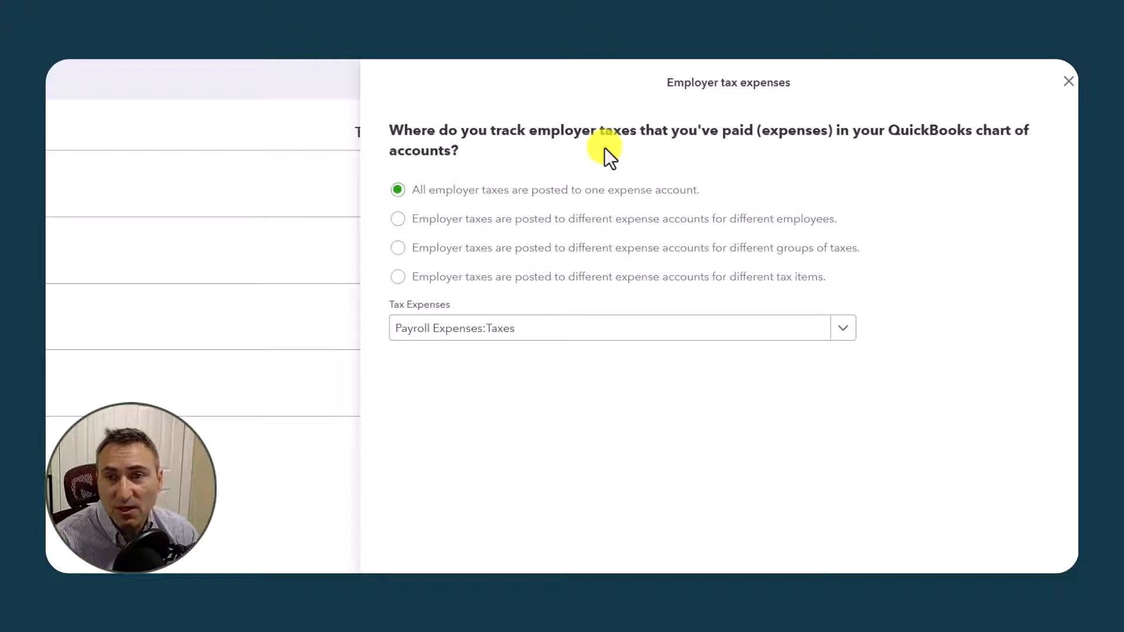
left_click(458, 221)
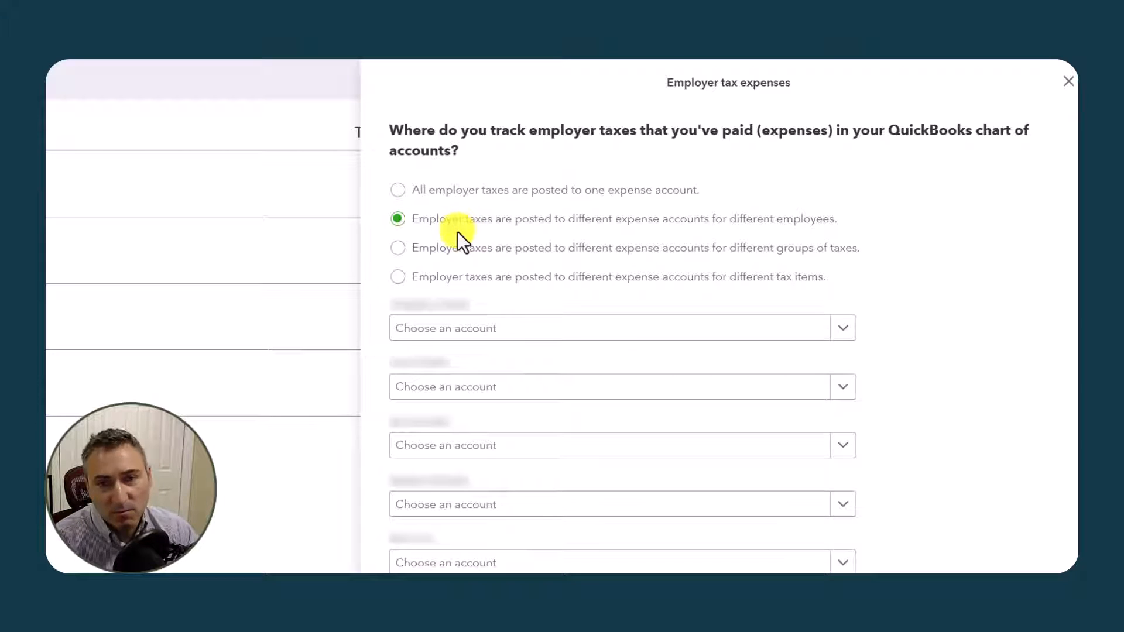
left_click(448, 253)
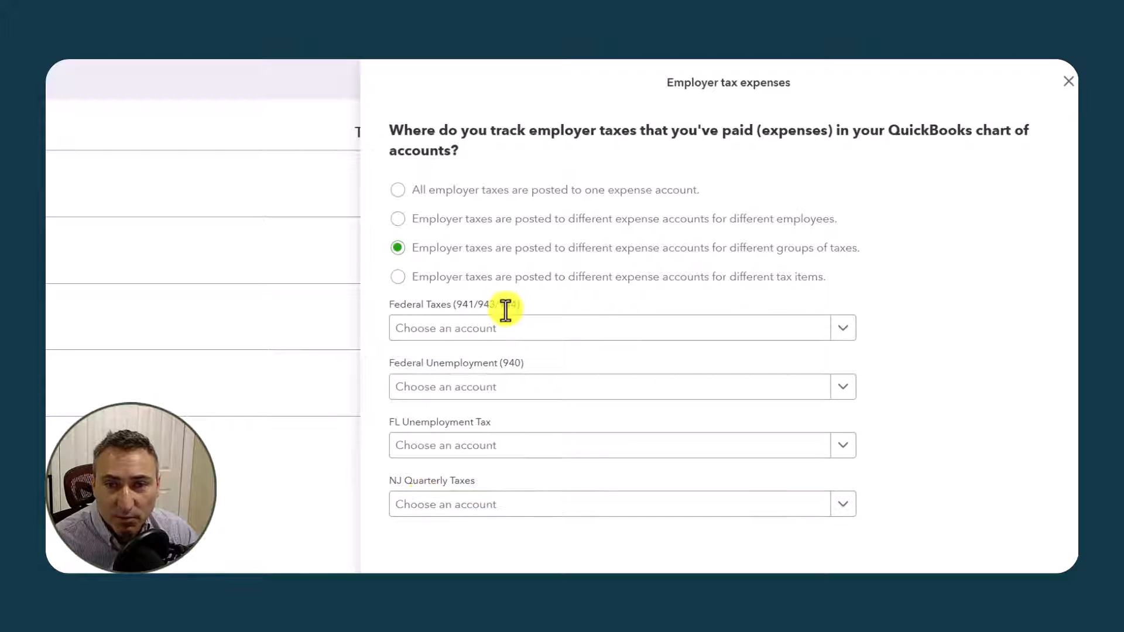
left_click(479, 280)
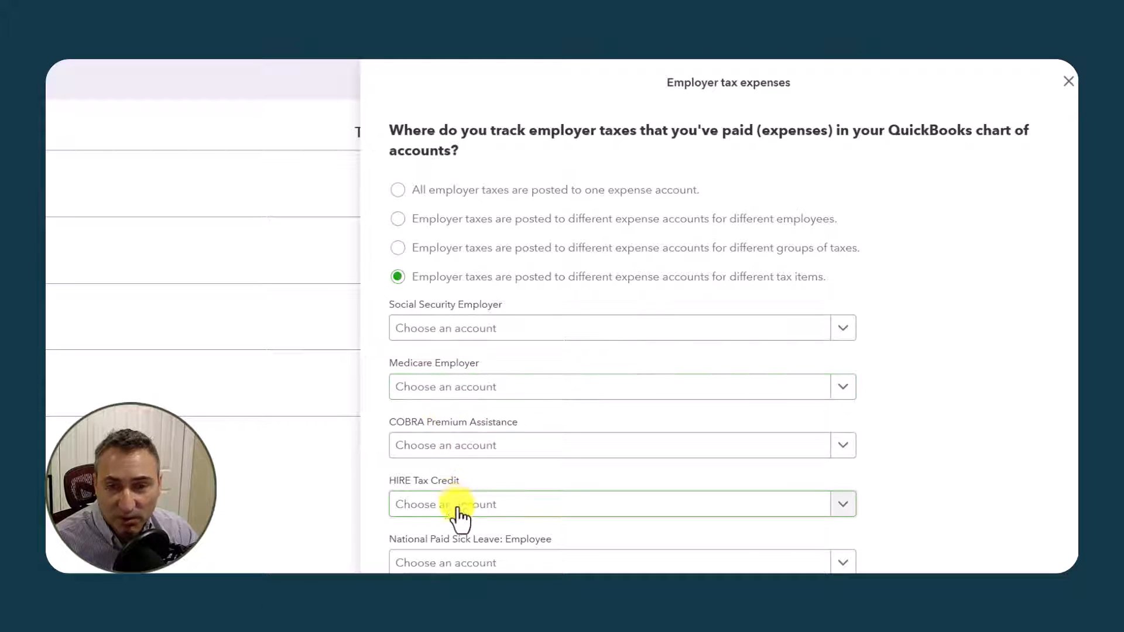
scroll(458, 500, "down", 3)
scroll(471, 380, "down", 3)
scroll(472, 377, "down", 3)
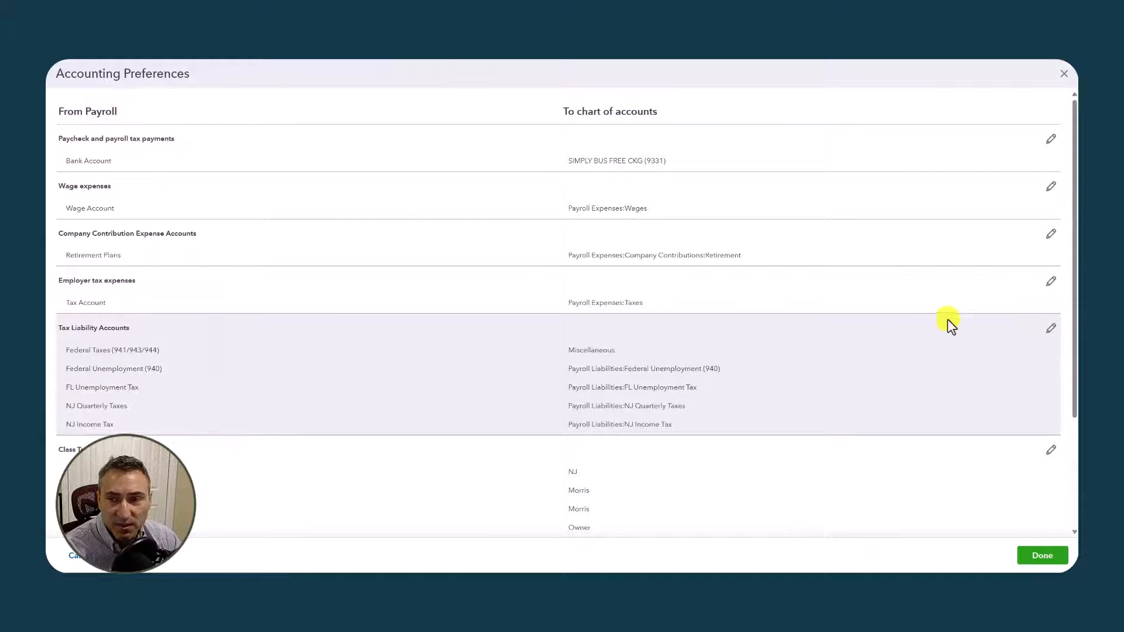
- Compare posting tax liabilities by Tax Groups with posting by Tax Items, return to Tax Groups, and cancel the edit
left_click(1046, 332)
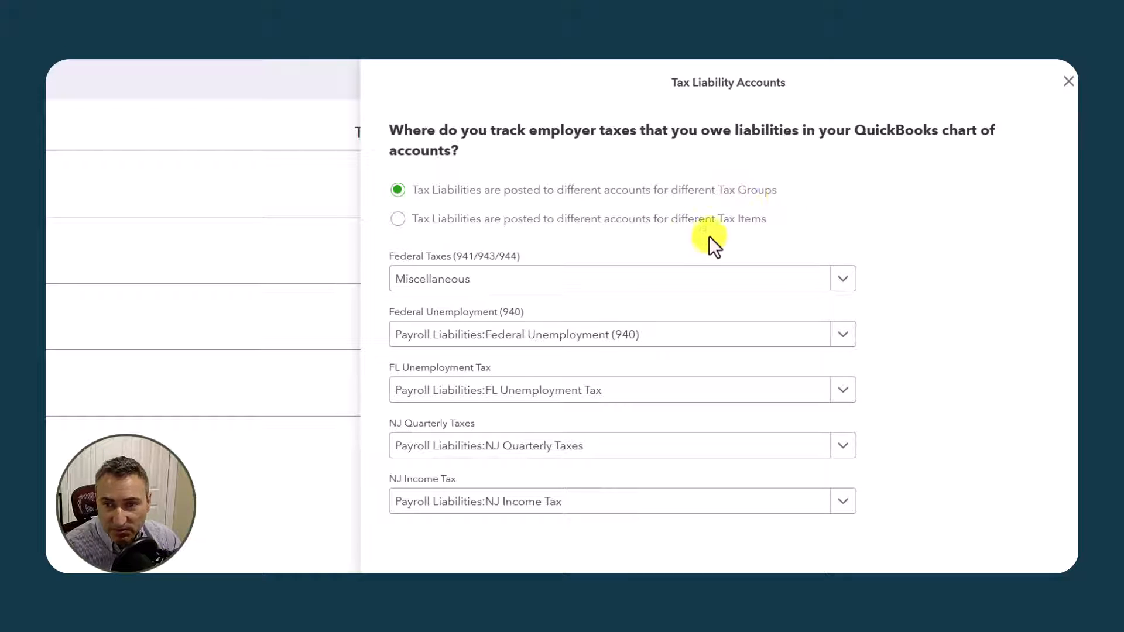
left_click(398, 221)
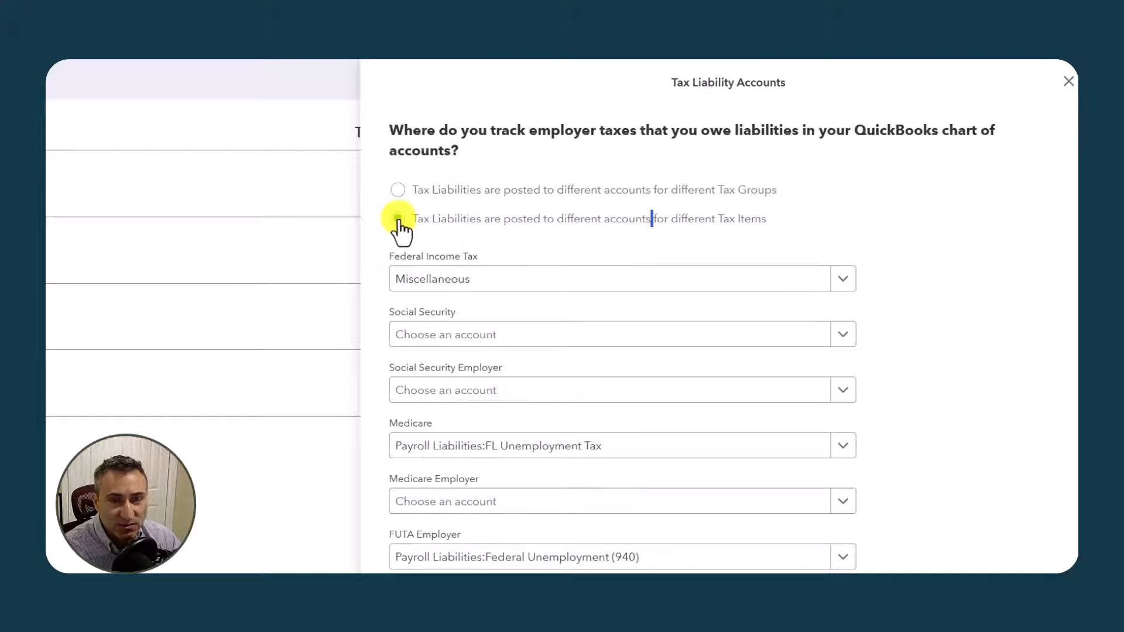
left_click(397, 187)
left_click(396, 221)
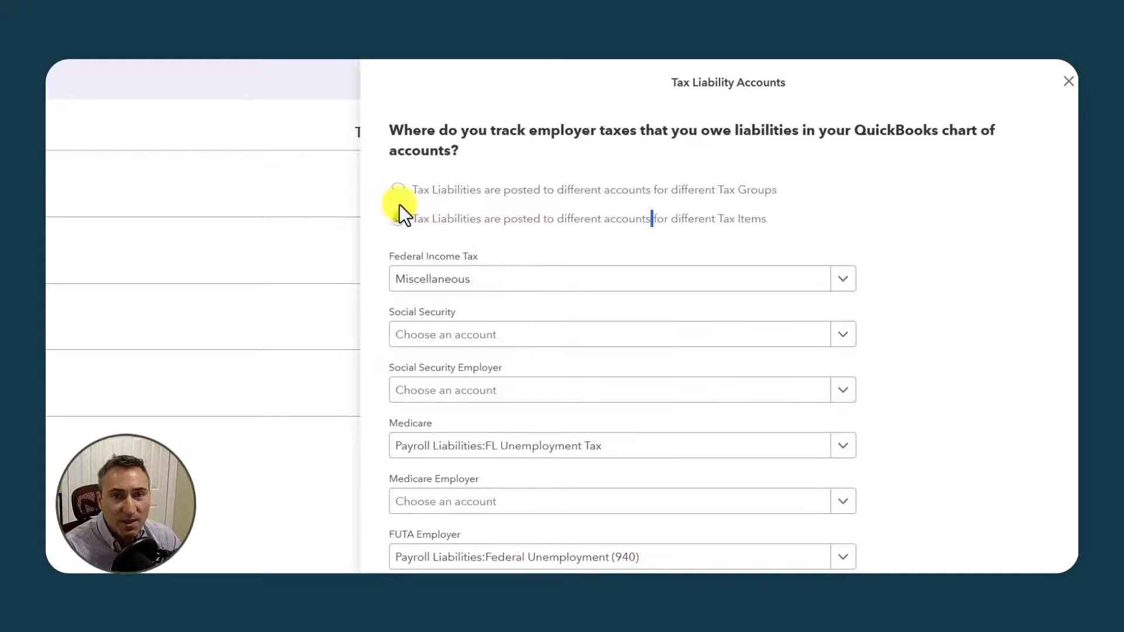
left_click(398, 190)
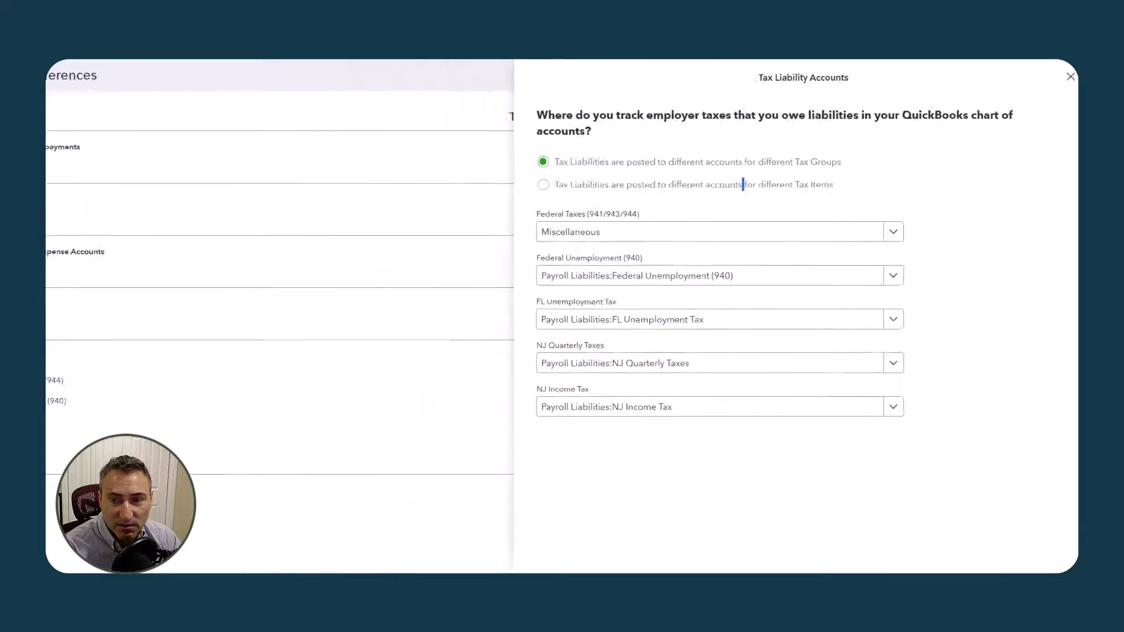
left_click(994, 555)
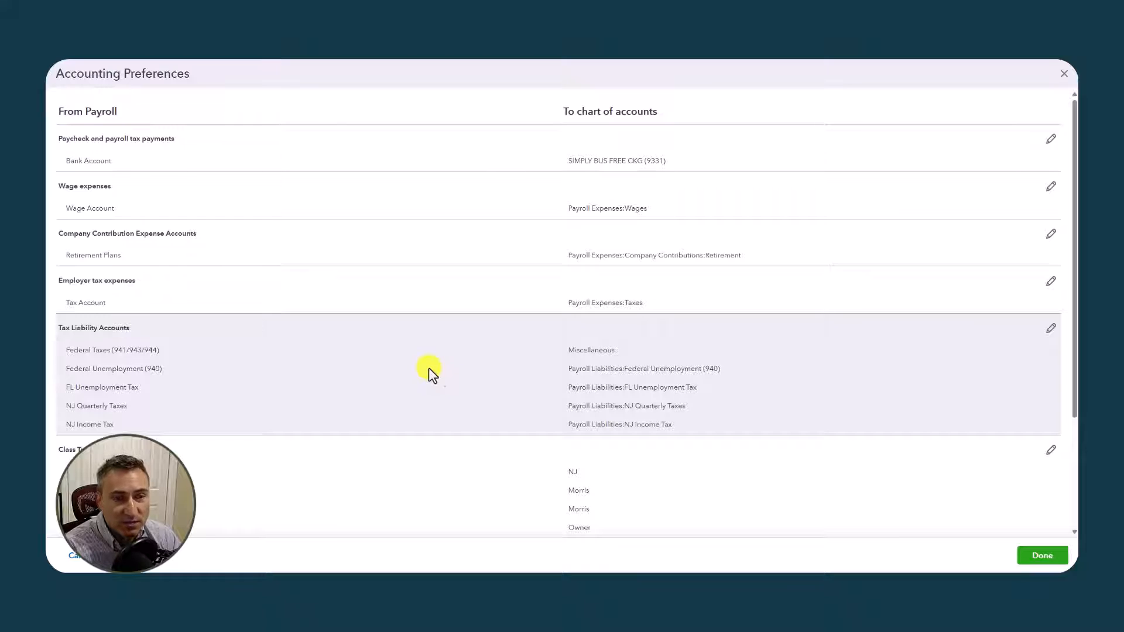
- Try the no-class, same-class and different-class options for payroll class tracking, and cancel the edit
scroll(557, 318, "down", 2)
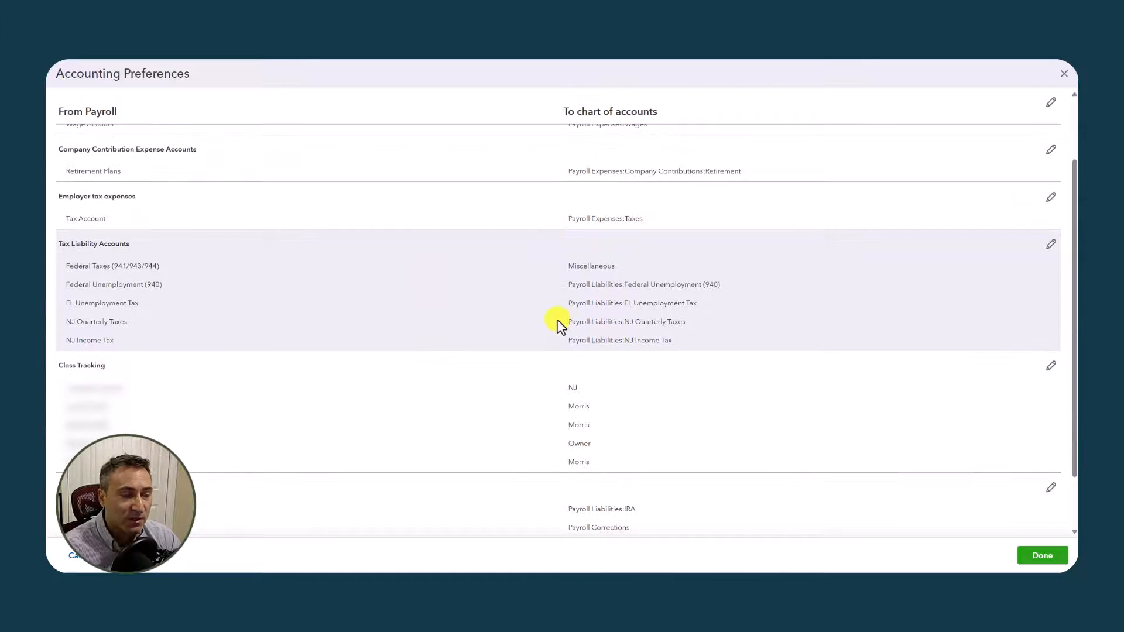
scroll(554, 321, "down", 2)
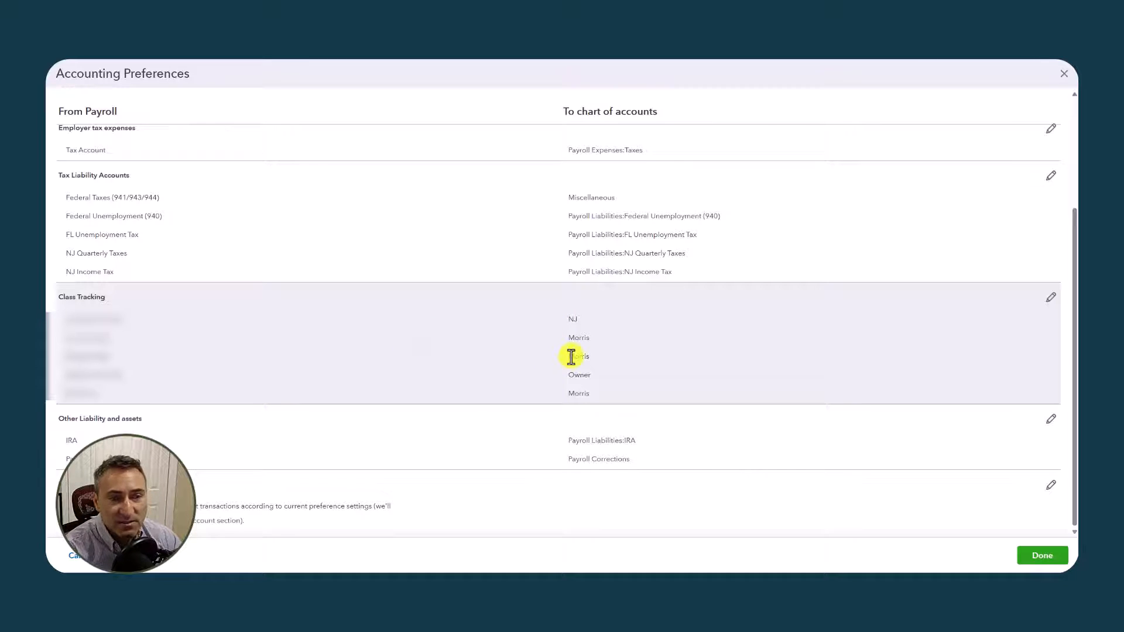
left_click(1049, 299)
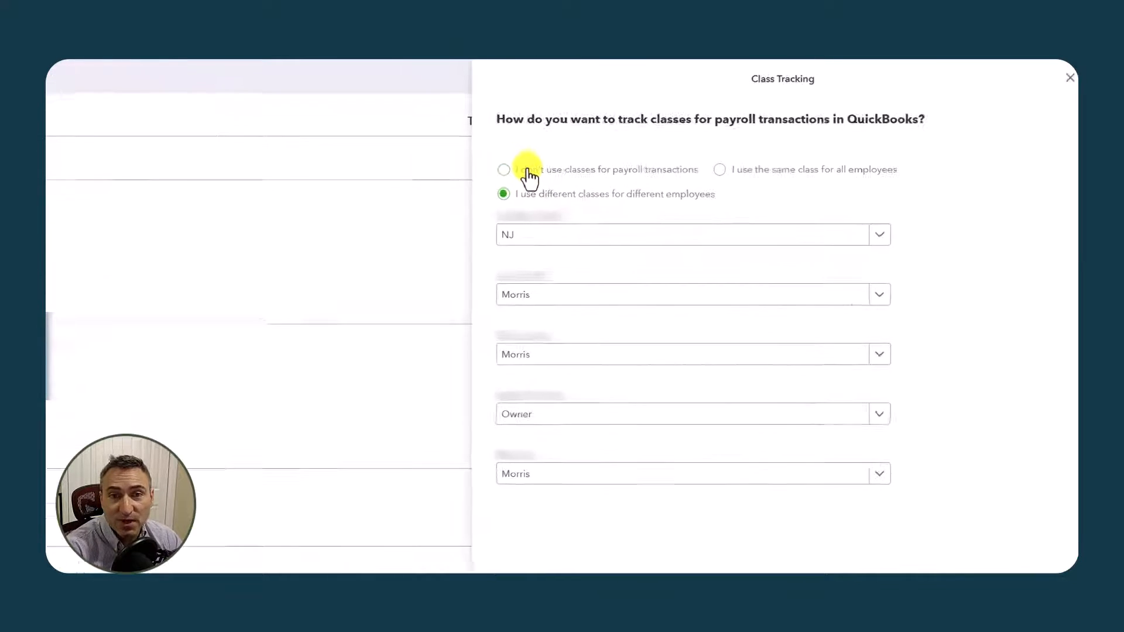
left_click(609, 155)
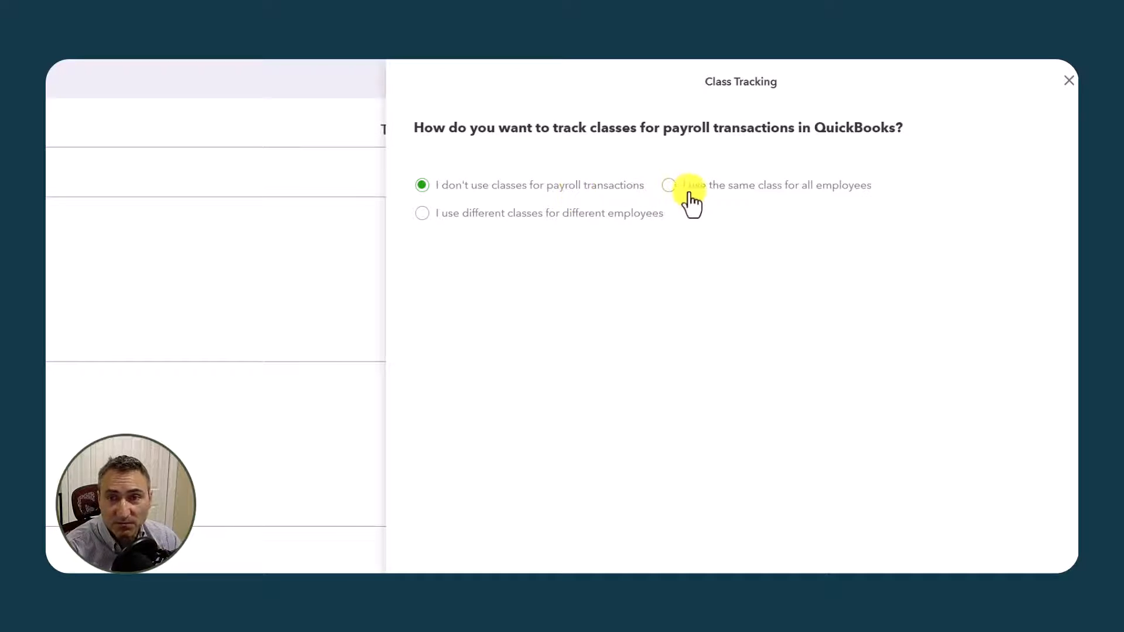
left_click(669, 189)
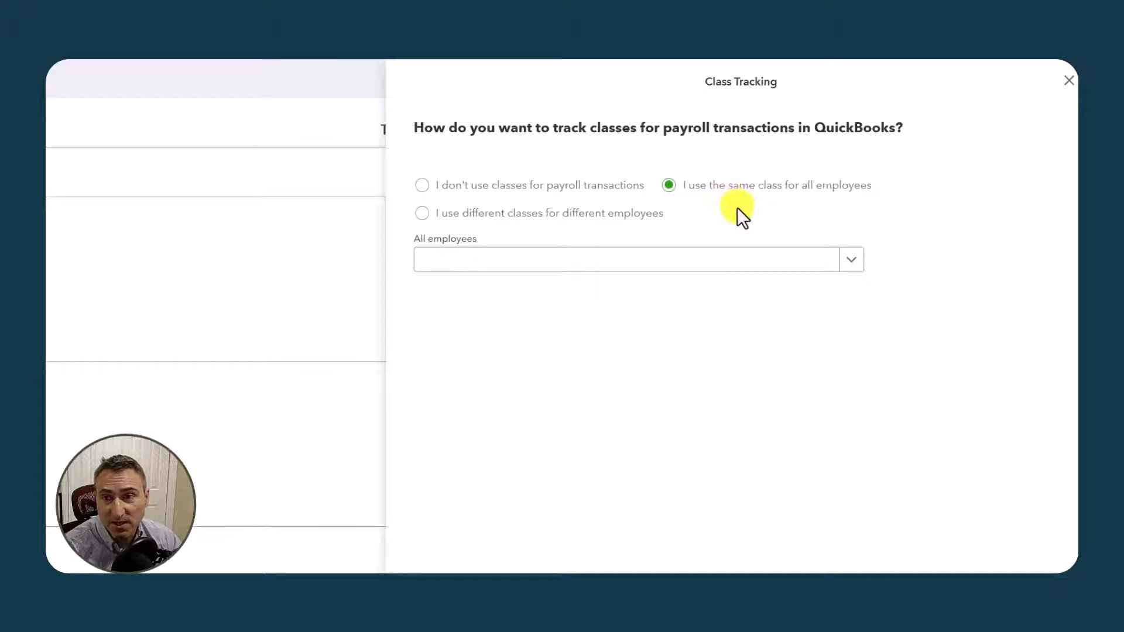
left_click(508, 220)
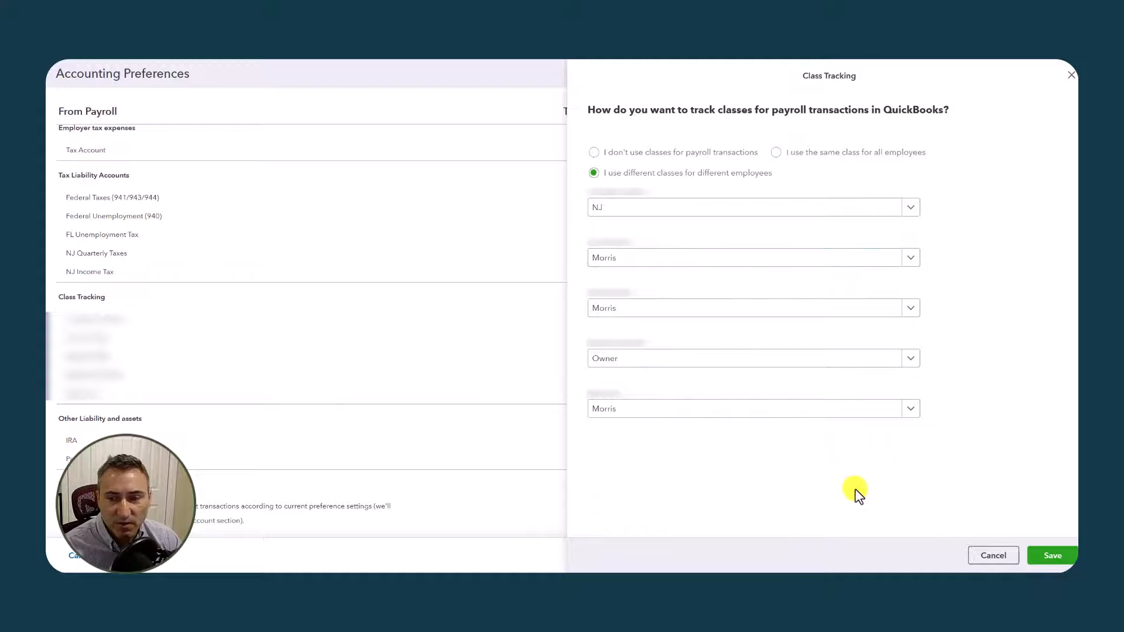
left_click(993, 556)
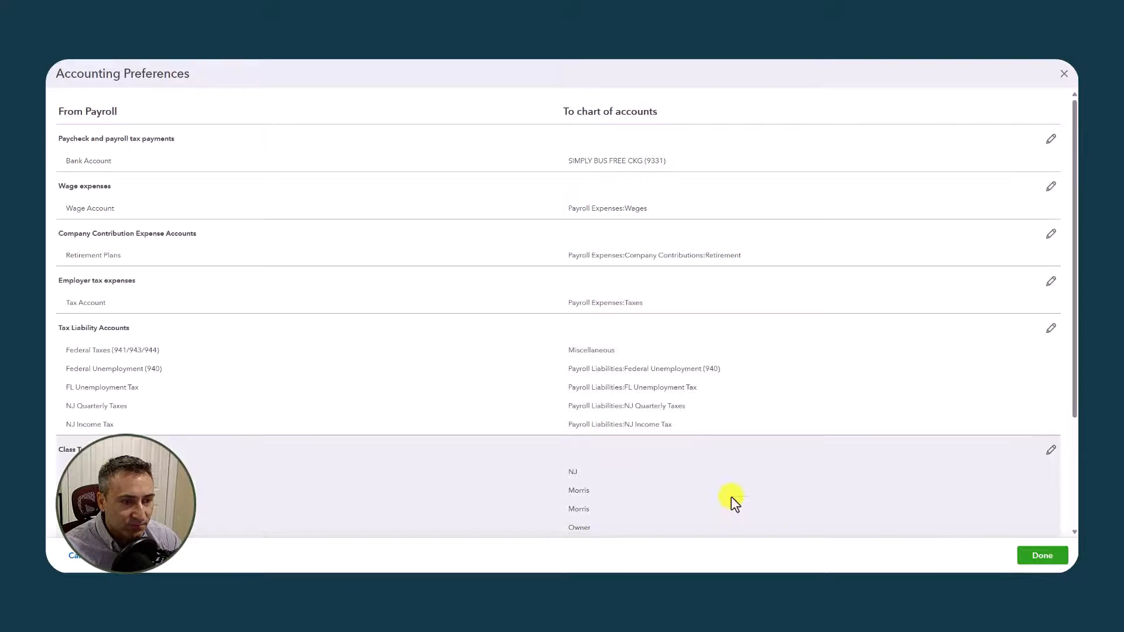
- Inspect the IRA and Payroll Correction account mappings under Other Liability and assets, and close them without saving
scroll(402, 387, "down", 1)
scroll(401, 387, "down", 1)
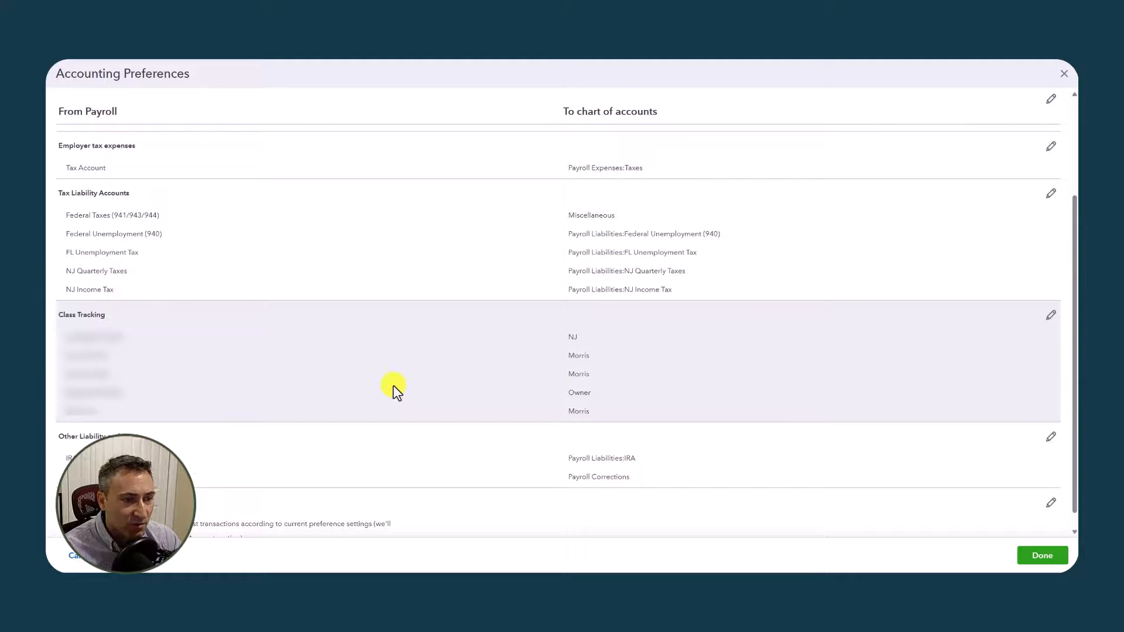
scroll(394, 385, "down", 1)
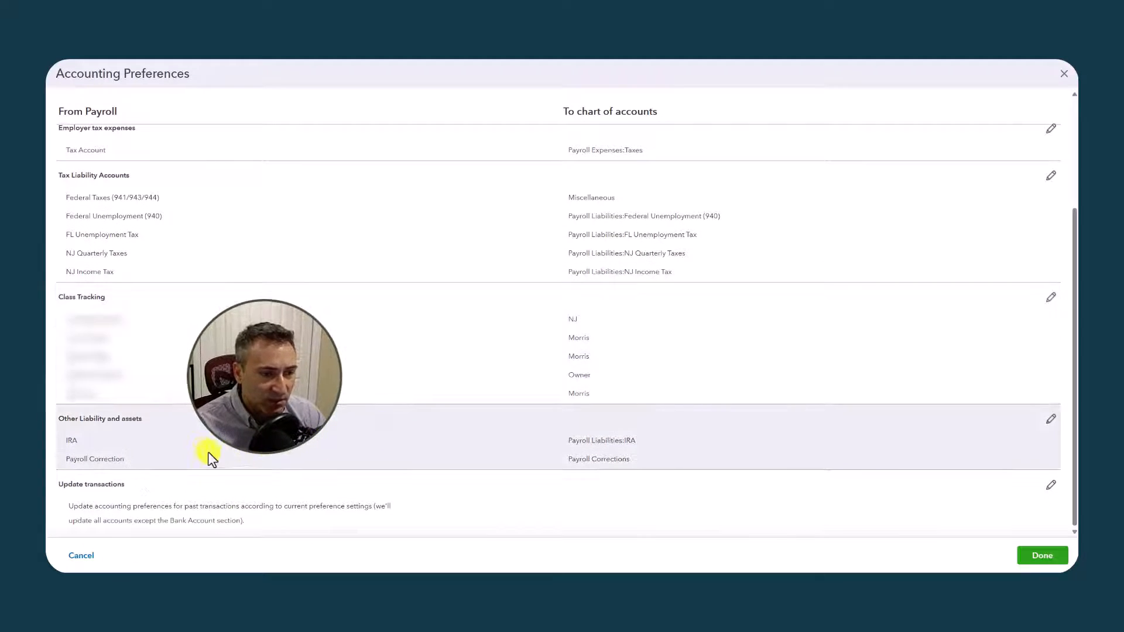
left_click(1049, 420)
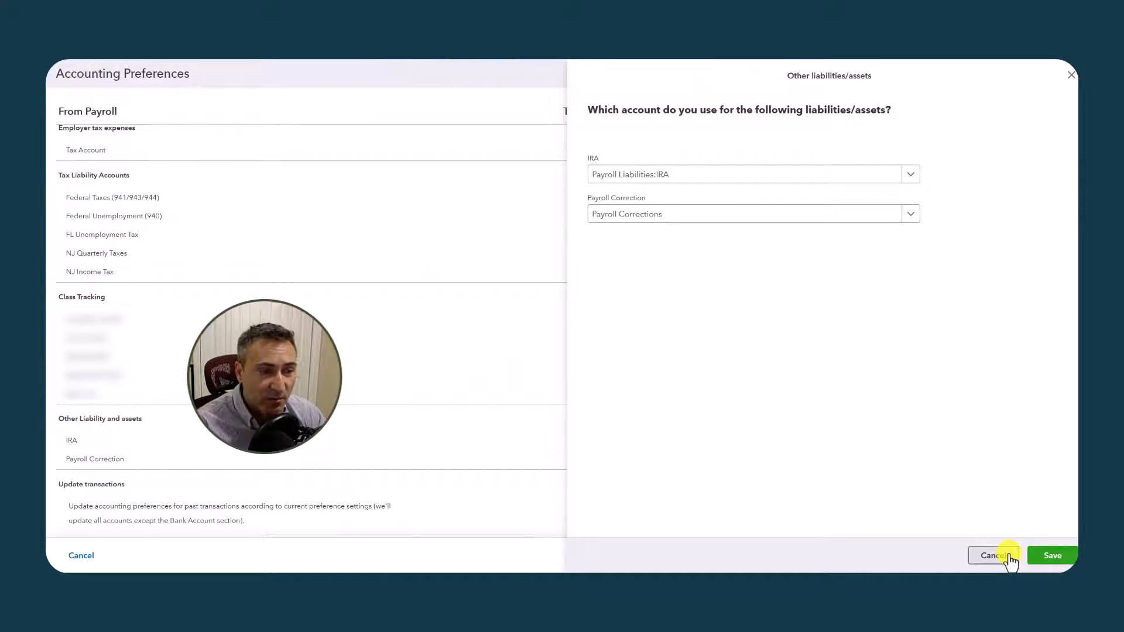
left_click(993, 556)
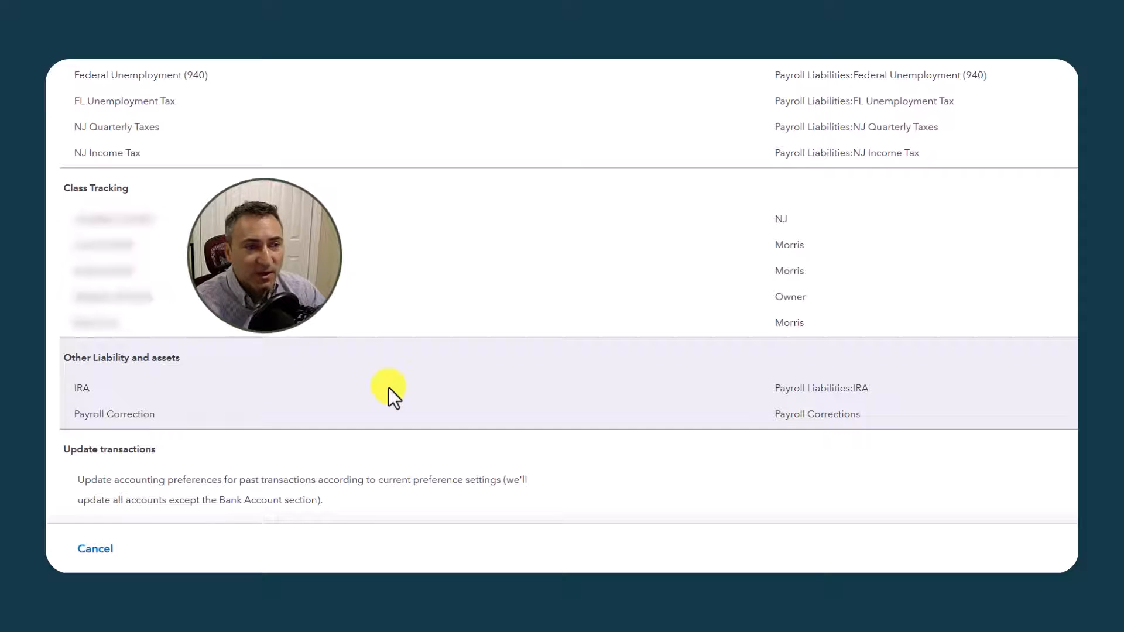
- Review the mapping sections, open the date range settings for updating past transactions, and cancel without entering dates
scroll(550, 262, "up", 1)
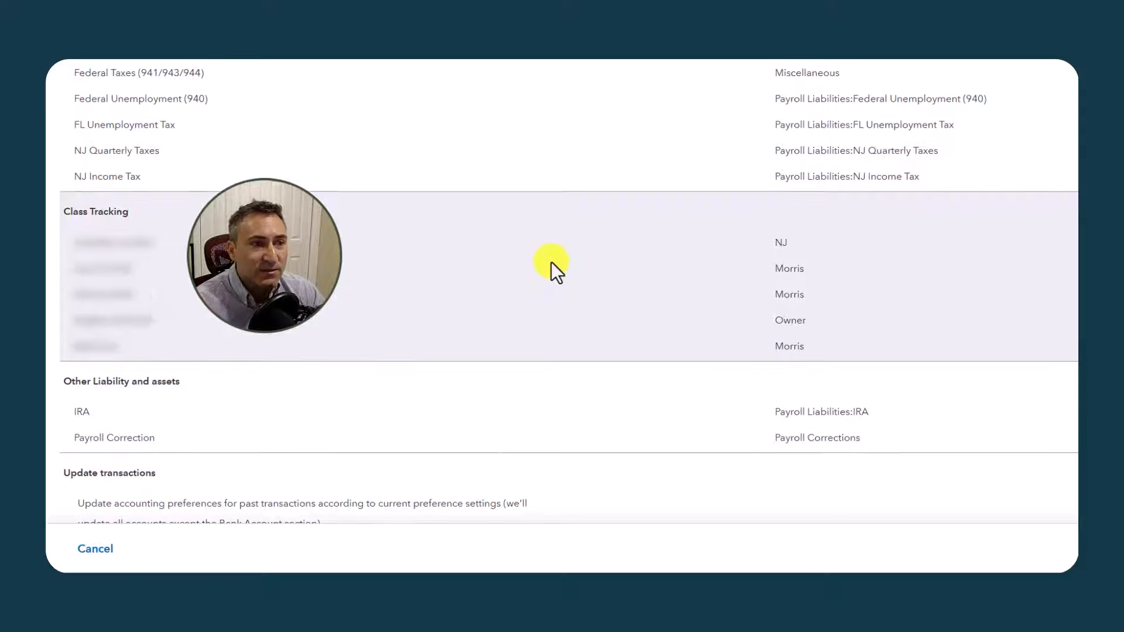
scroll(539, 251, "up", 3)
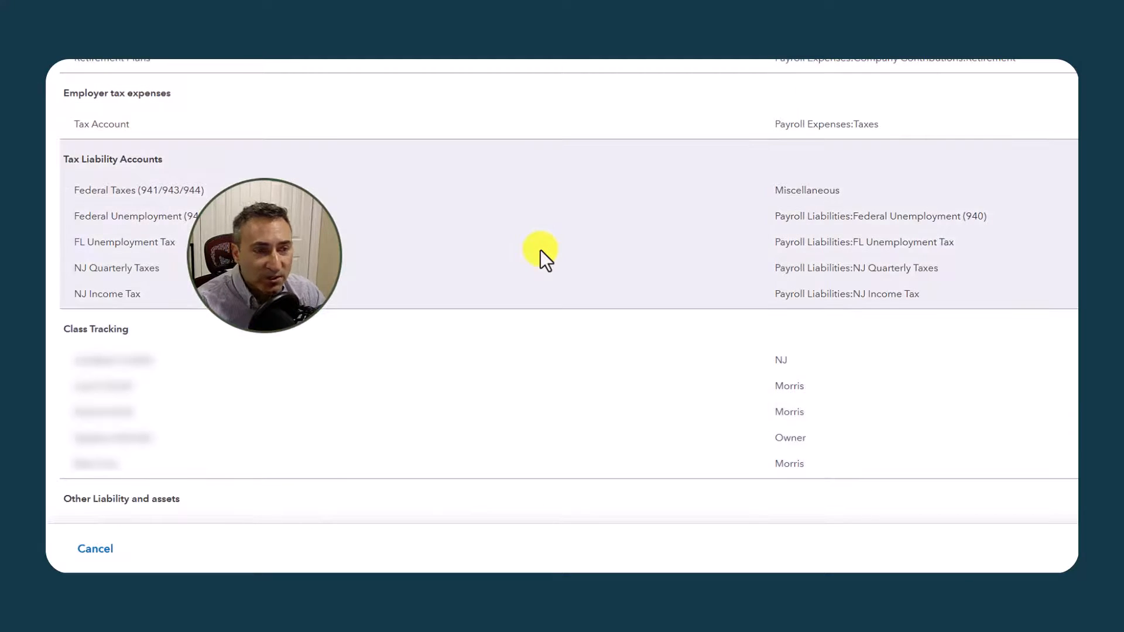
scroll(539, 251, "down", 3)
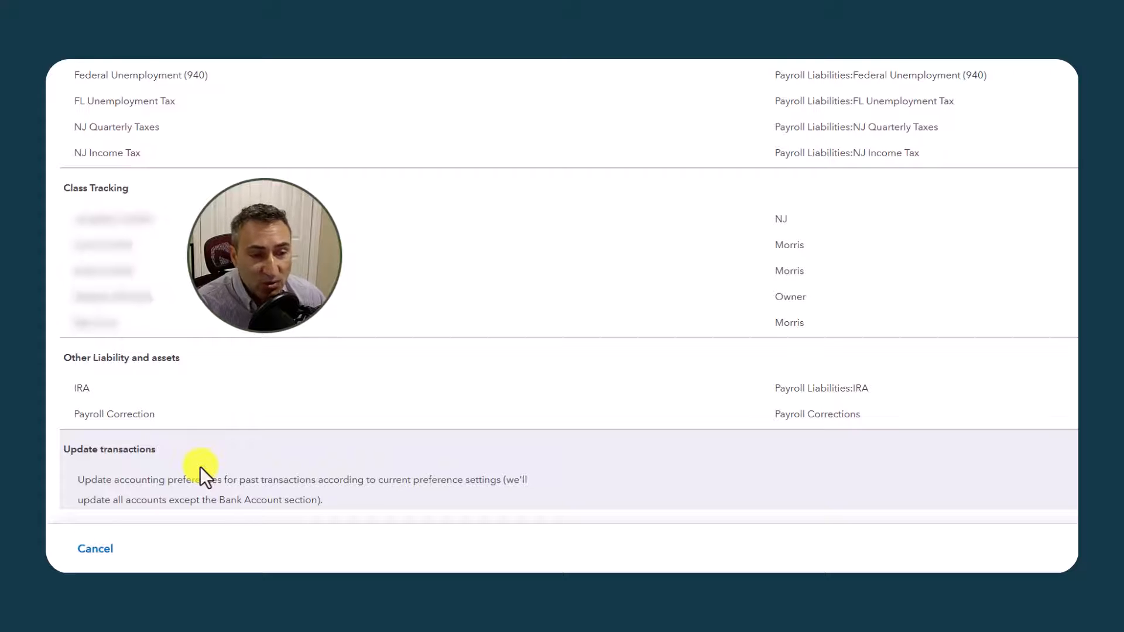
left_click(1075, 449)
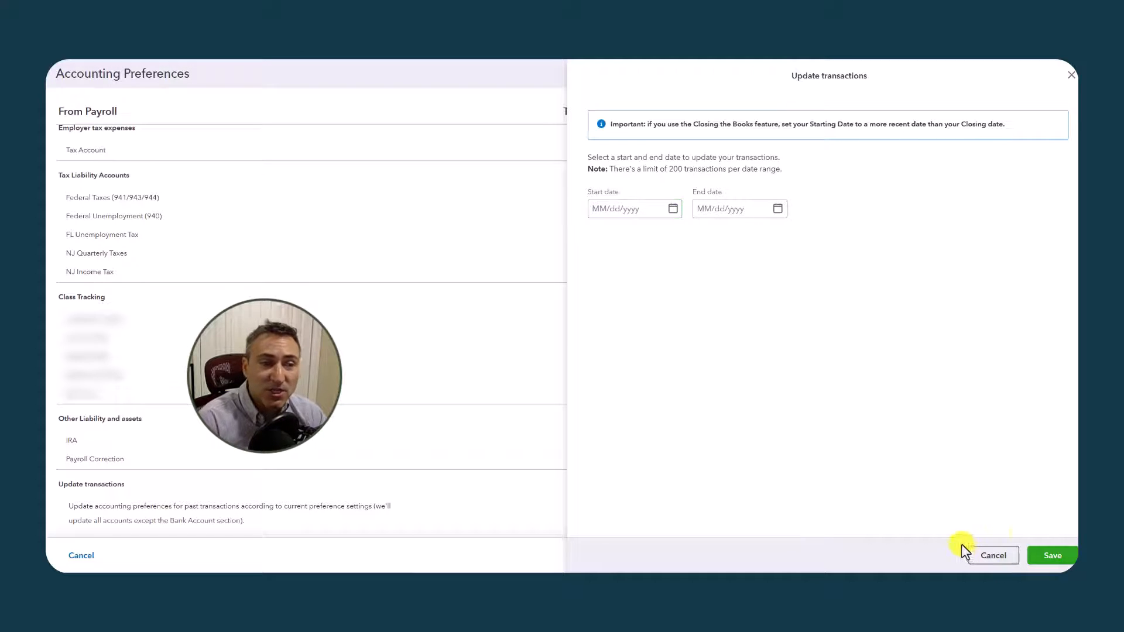
left_click(1013, 556)
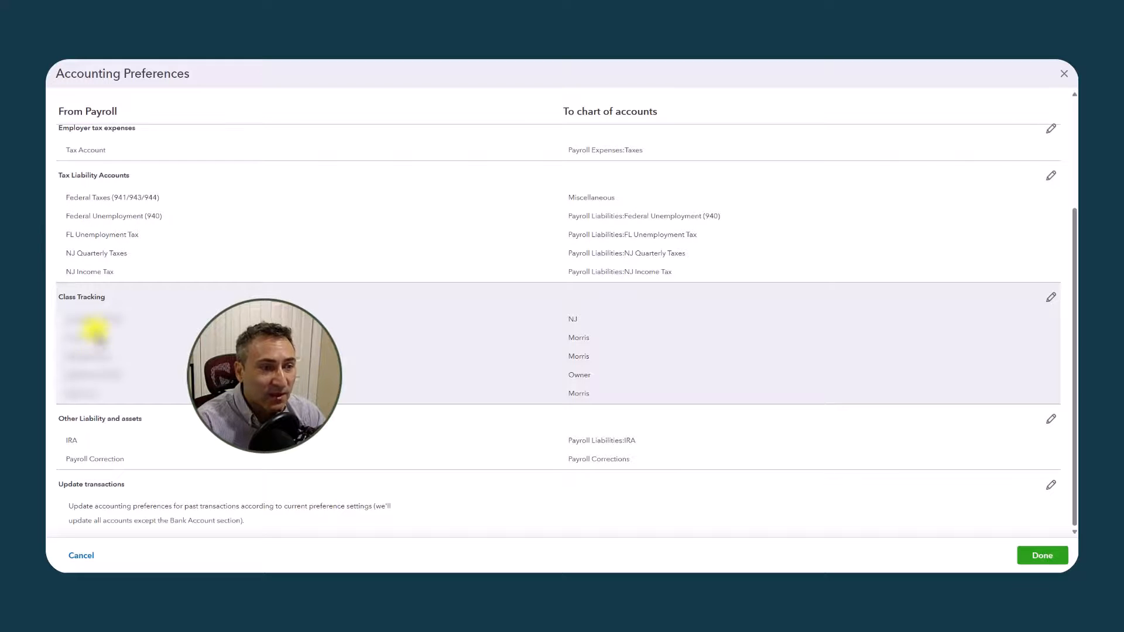
- Read the Update transactions description once more and finish the accounting preferences to return to Payroll Settings
scroll(115, 312, "up", 2)
scroll(150, 294, "down", 2)
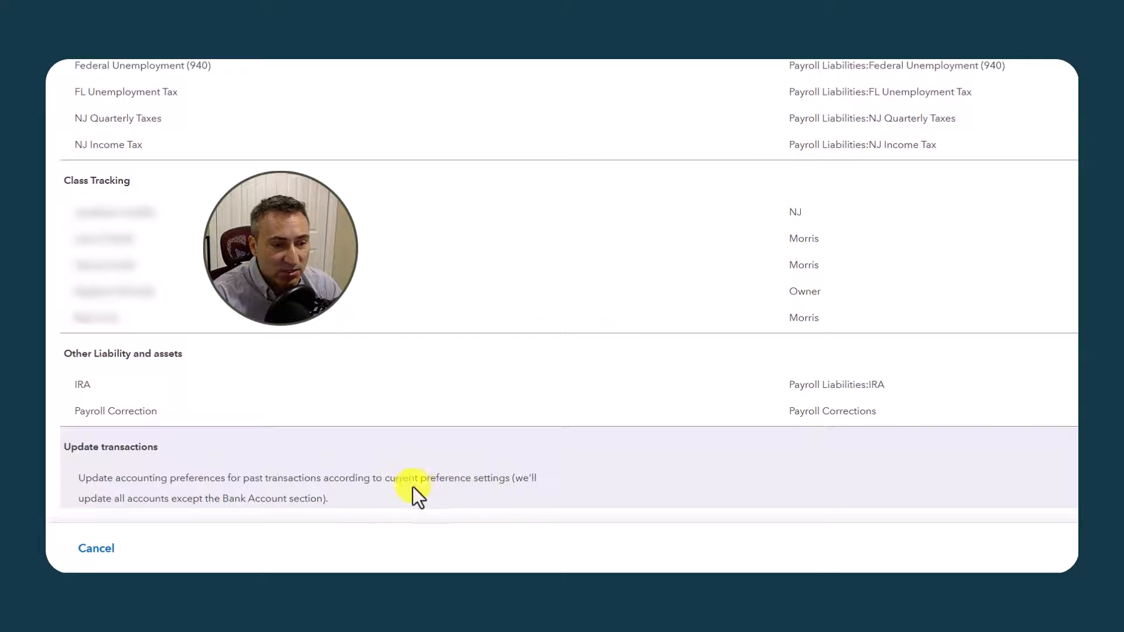
left_click_drag(514, 478, 536, 493)
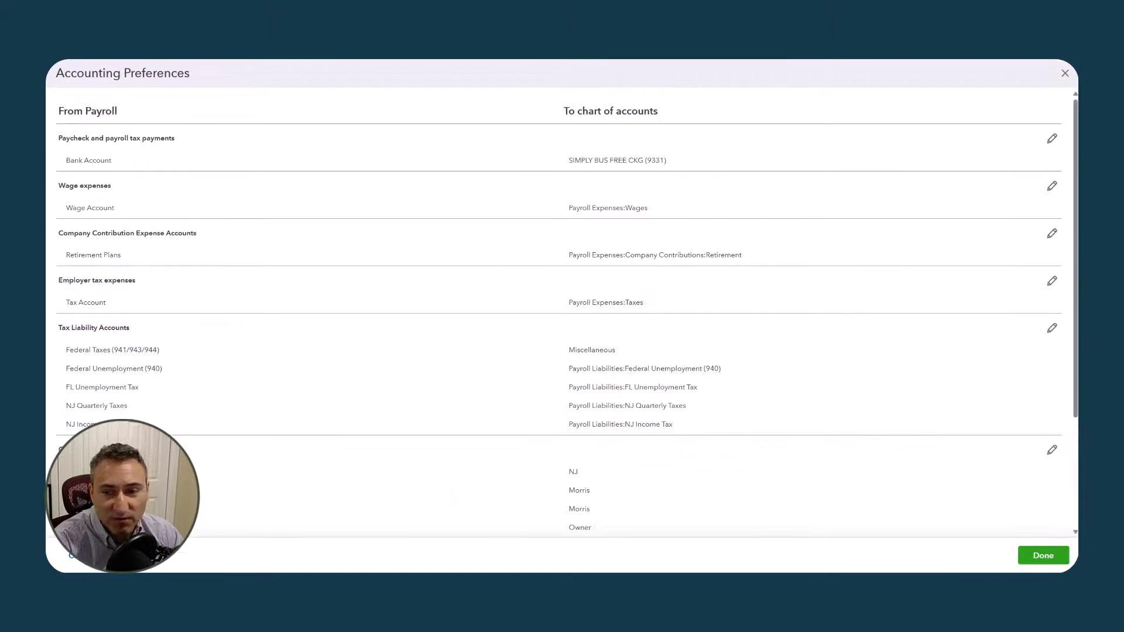
left_click(1043, 557)
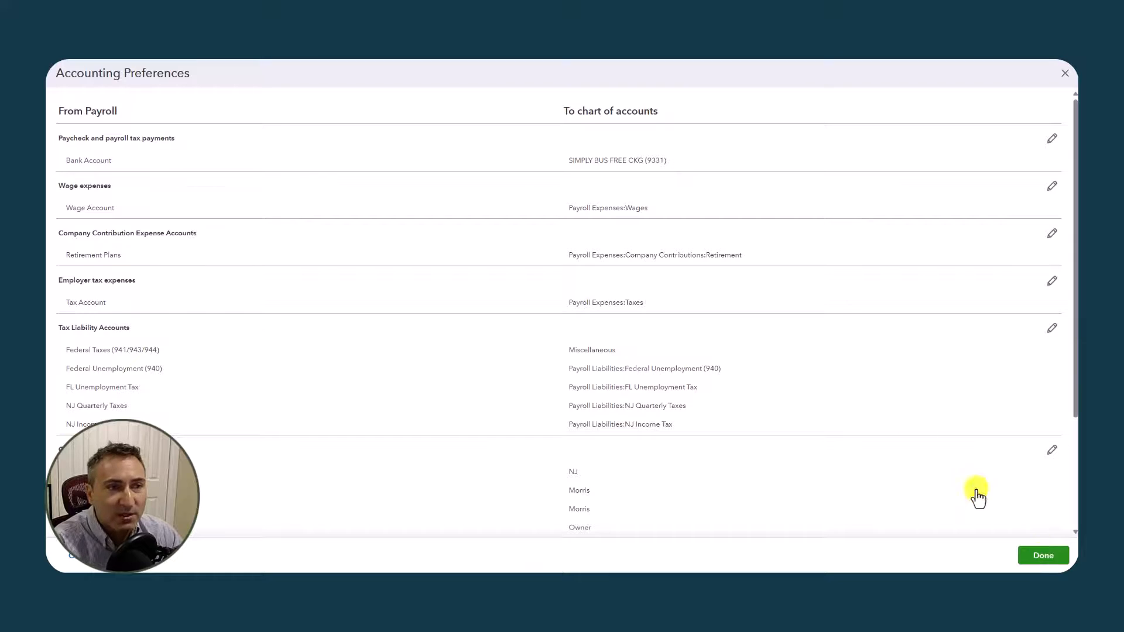
- Switch to the QBO Sync presentation in PowerPoint, view the agenda on the second slide, and put the window away
left_click_drag(47, 59, 614, 87)
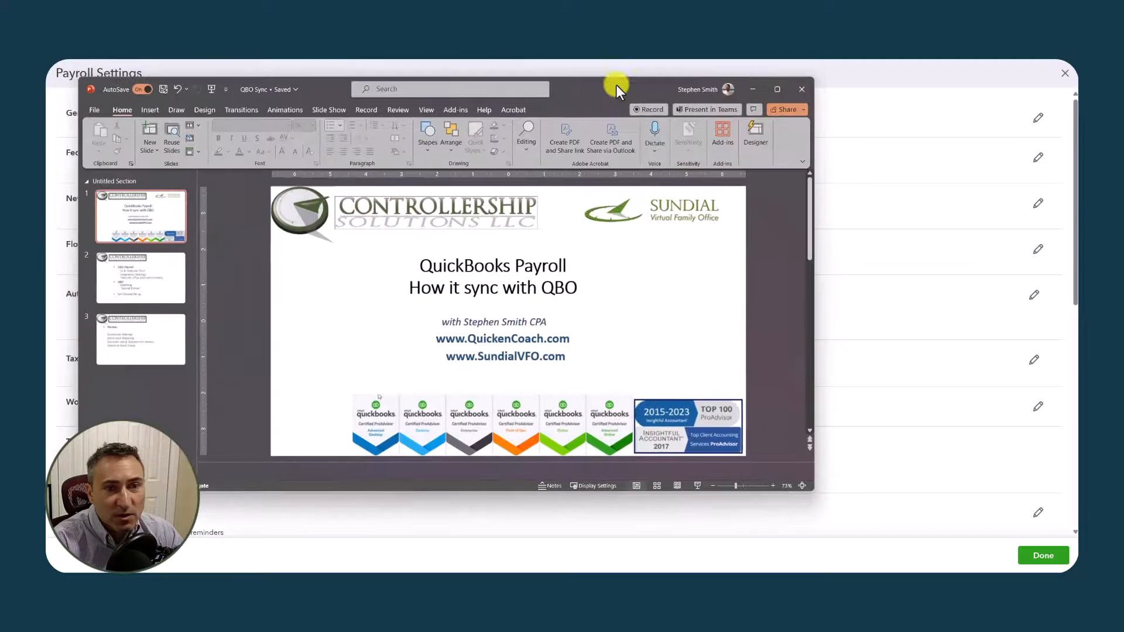
left_click(109, 284)
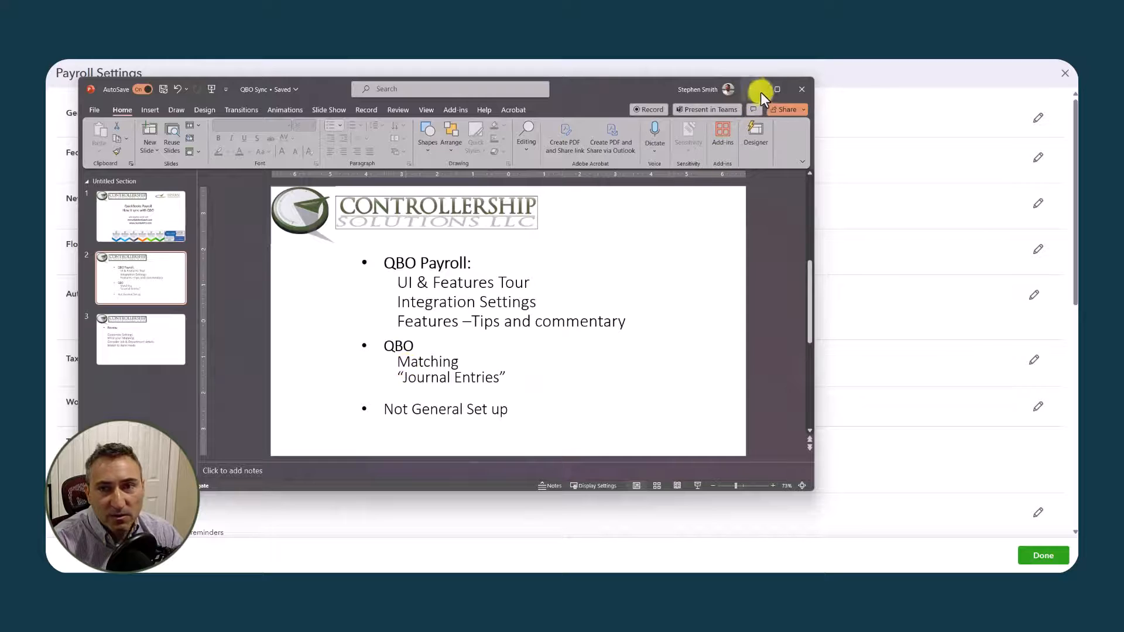
left_click(777, 89)
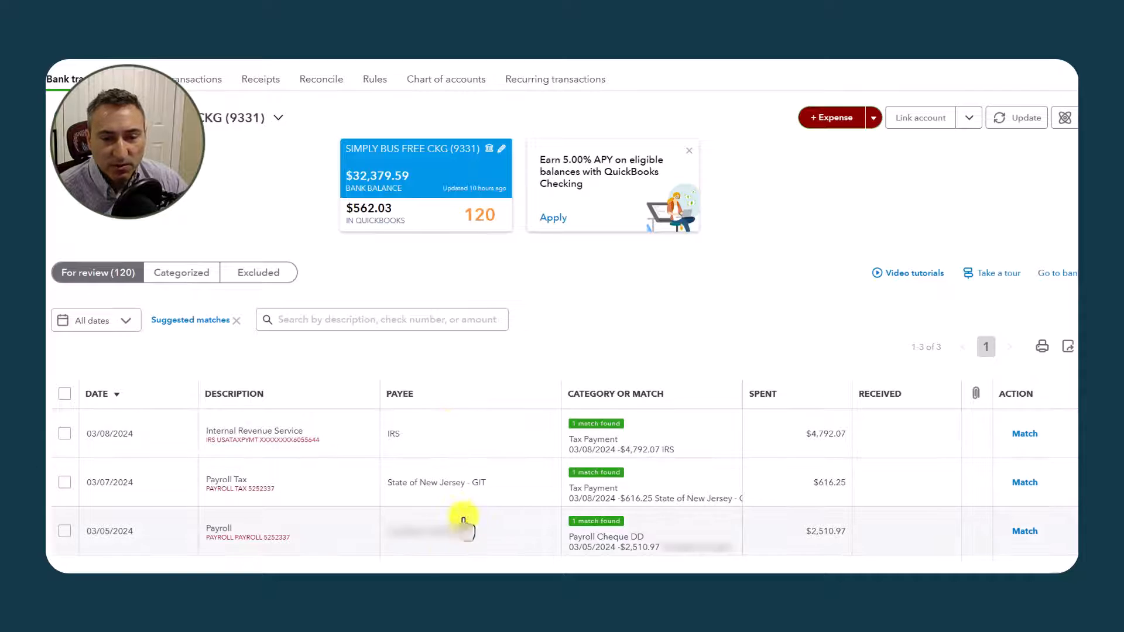
- Expand the 03/05/2024 Payroll bank transaction in QuickBooks and open its suggested Payroll Cheque DD match
left_click(496, 536)
scroll(359, 464, "down", 3)
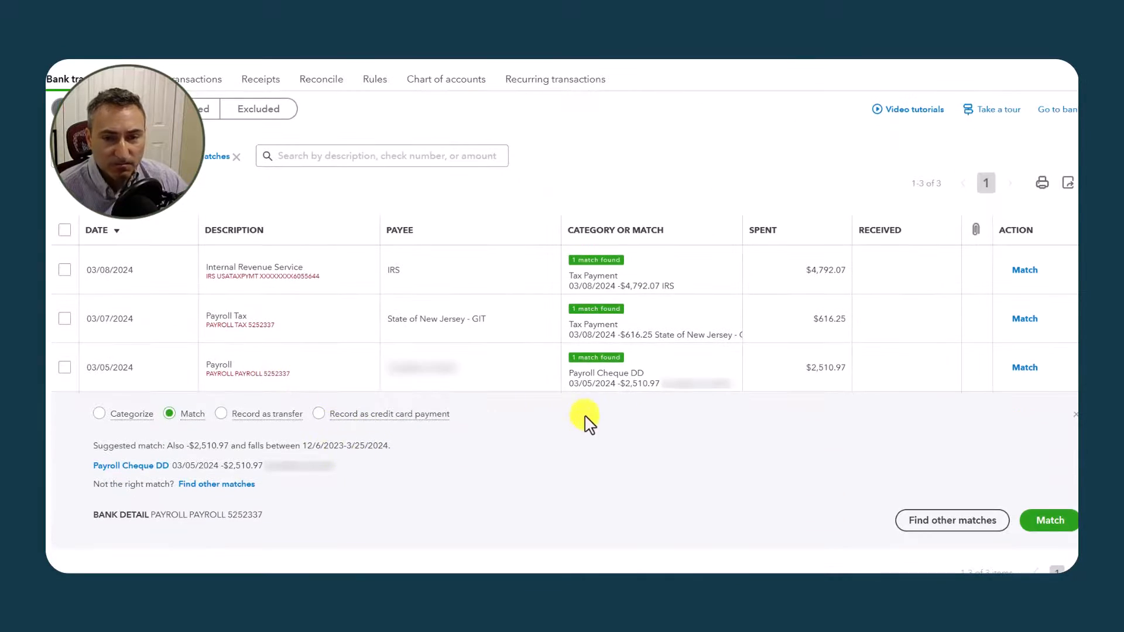
mouse_move(279, 406)
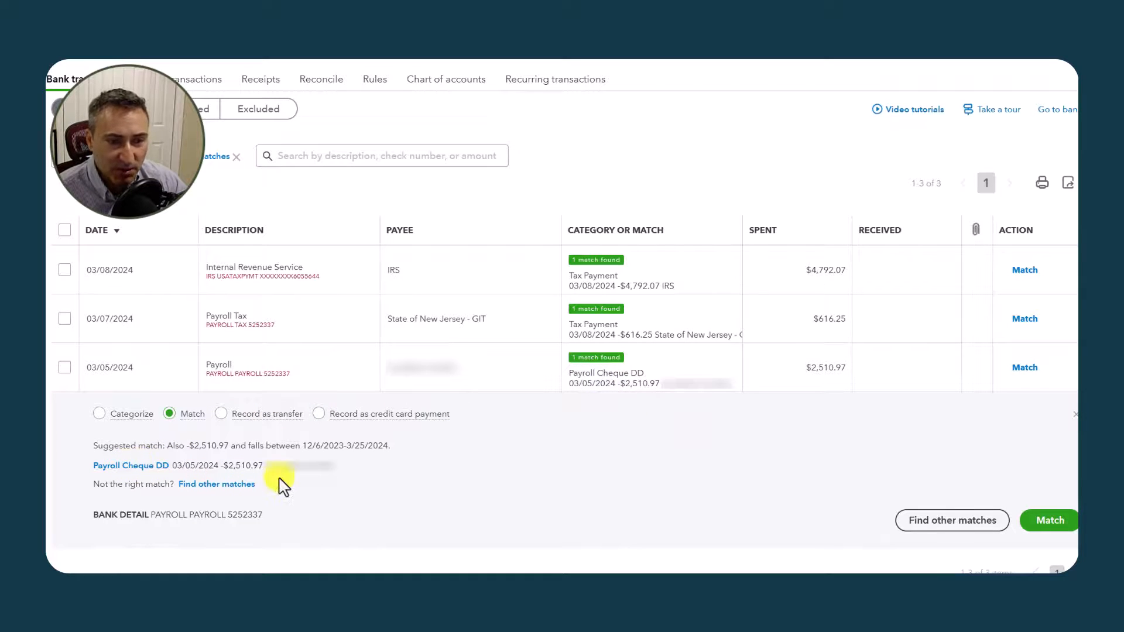
left_click(144, 466)
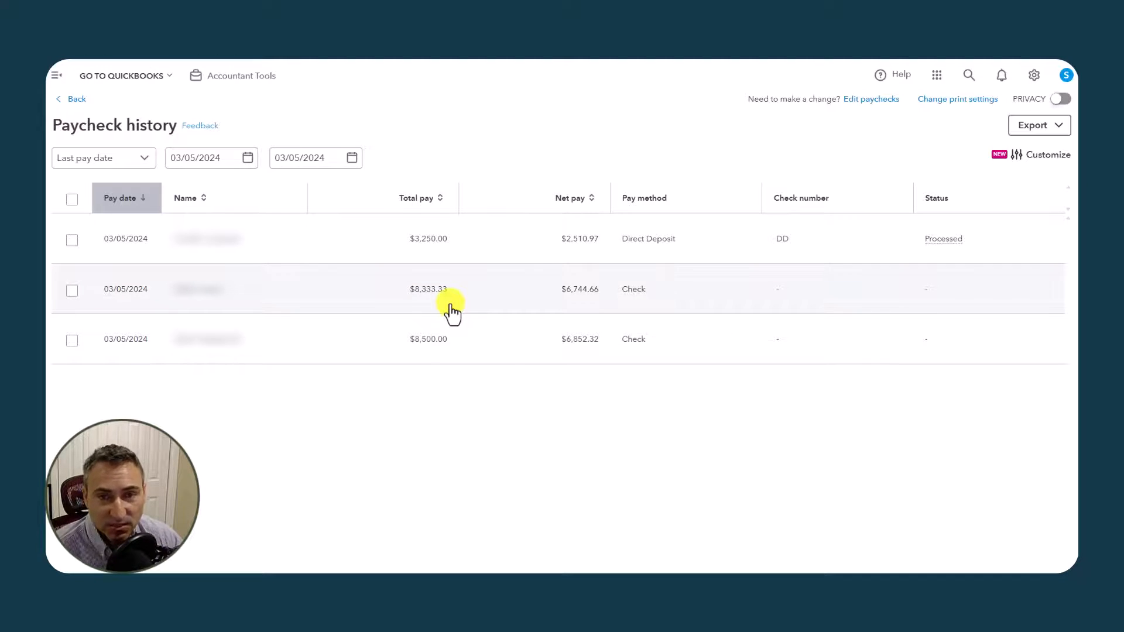
- Open the 03/05/2024 direct deposit paycheck and examine its pay, employee taxes, employer taxes and company-paid contributions
left_click(382, 238)
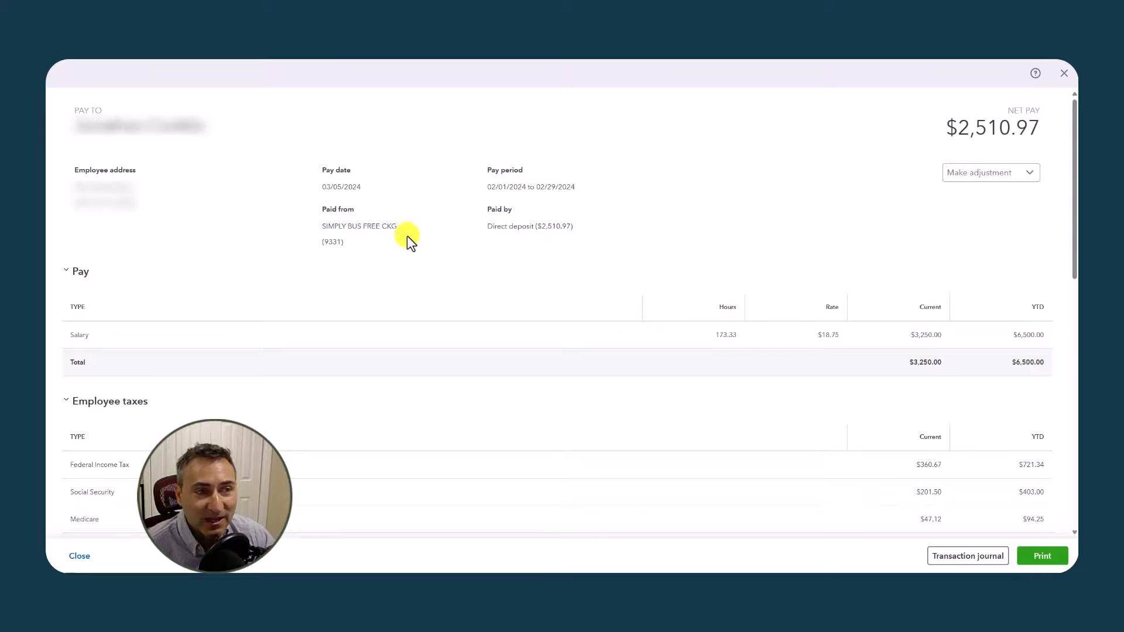
scroll(406, 236, "down", 3)
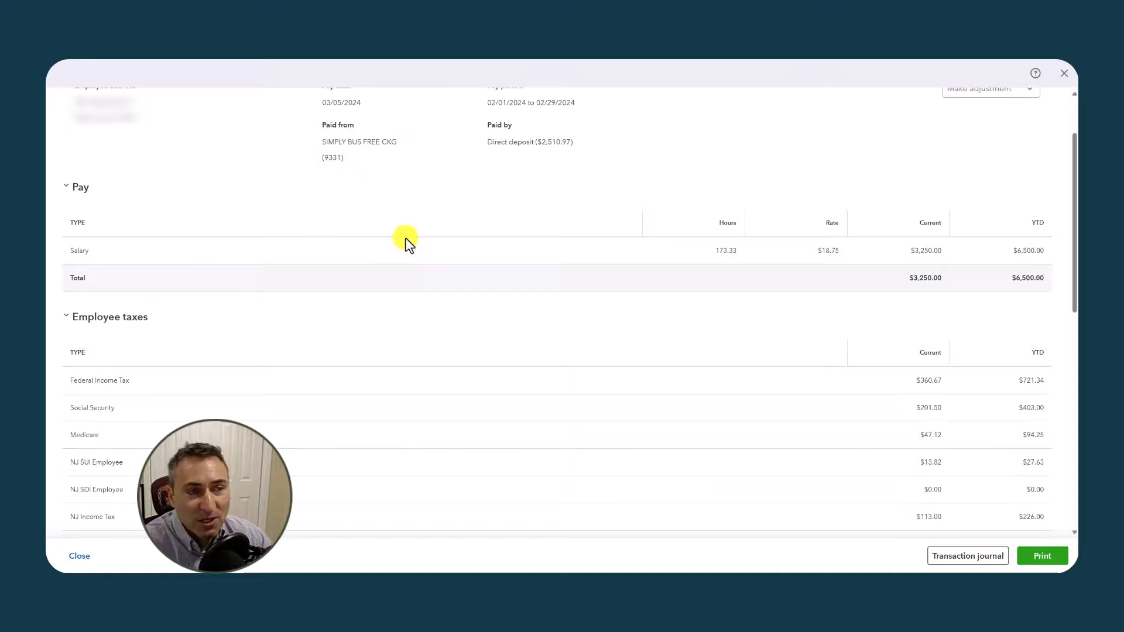
scroll(404, 235, "up", 3)
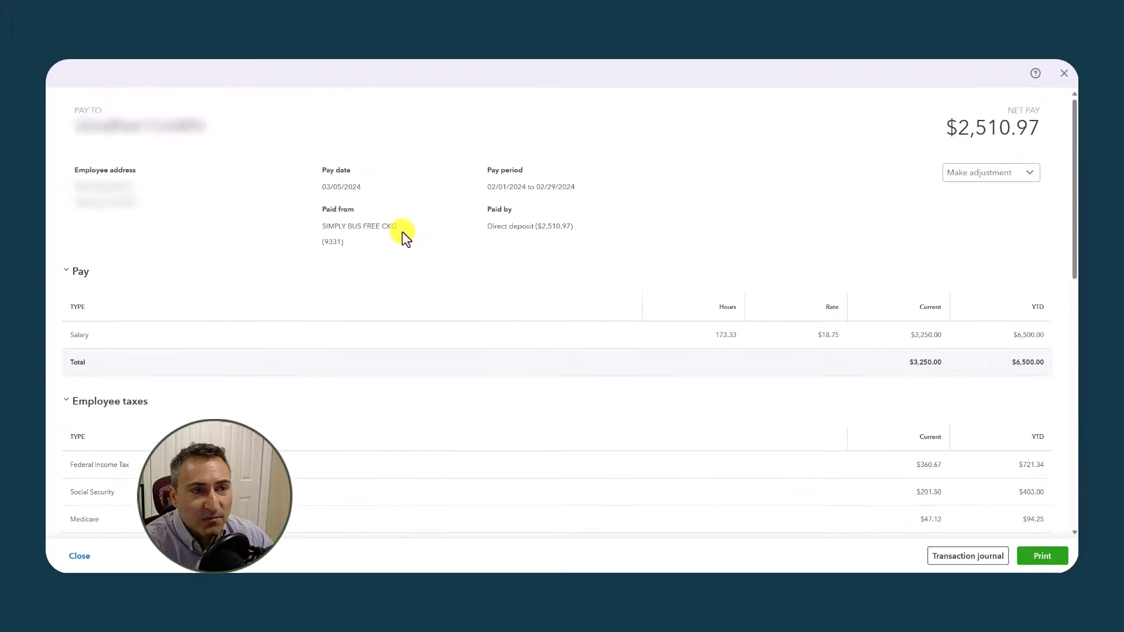
scroll(404, 236, "down", 9)
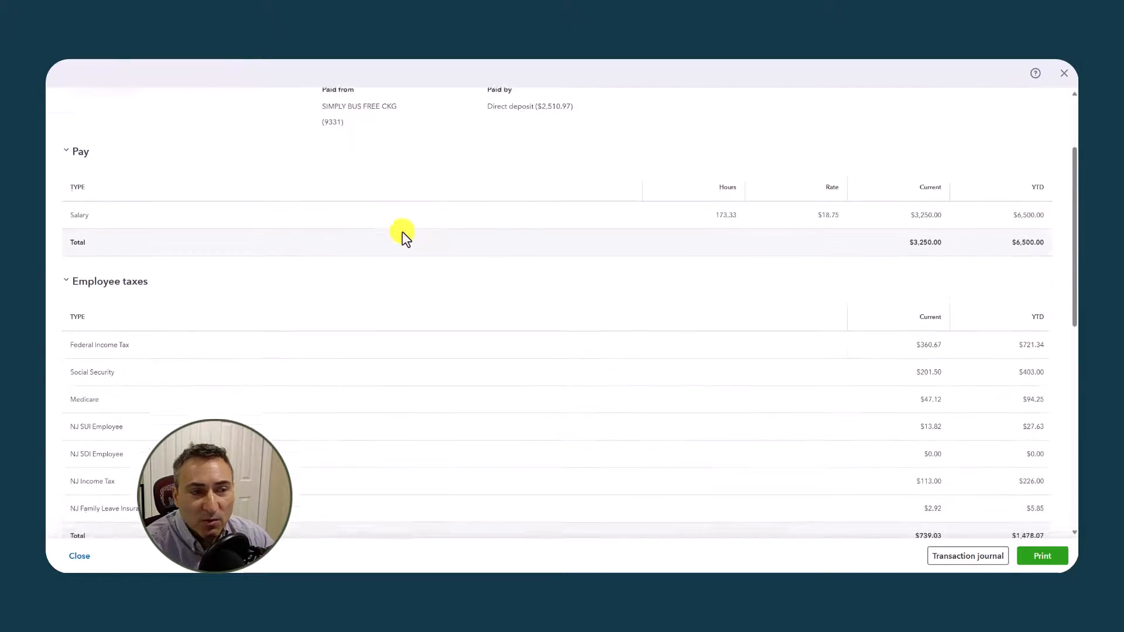
scroll(401, 238, "down", 7)
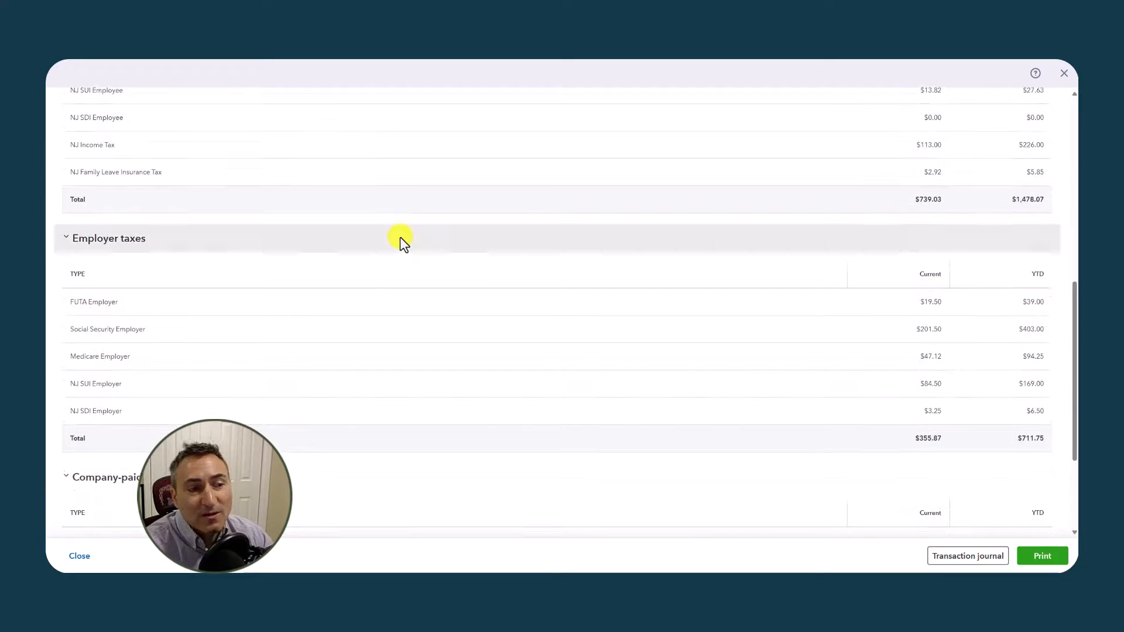
scroll(399, 237, "down", 6)
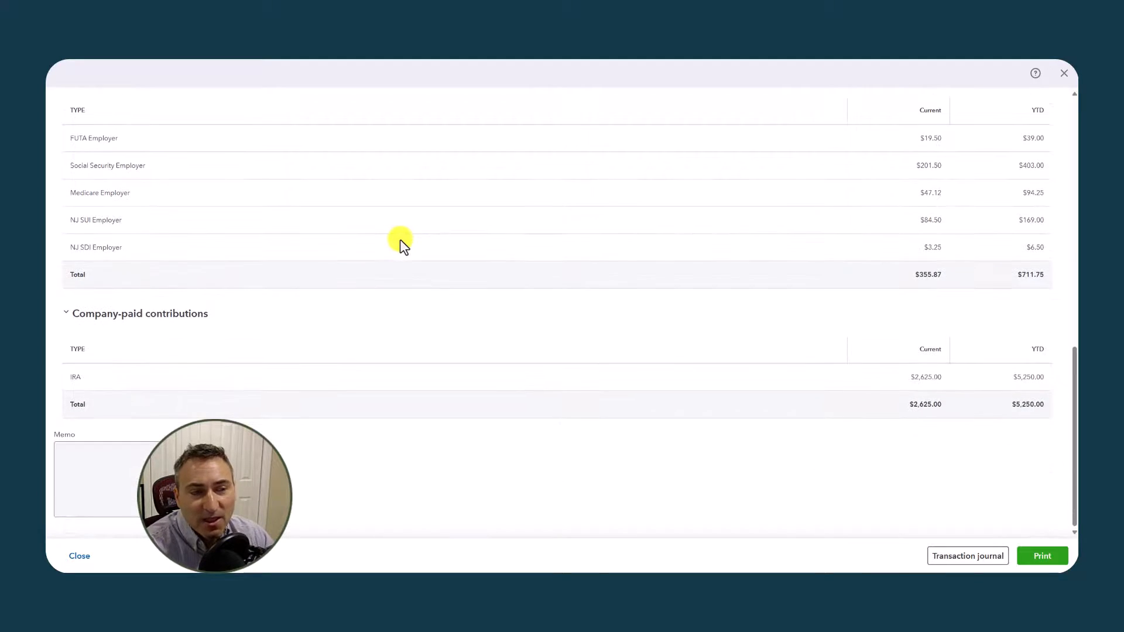
scroll(399, 240, "up", 2)
scroll(400, 241, "up", 18)
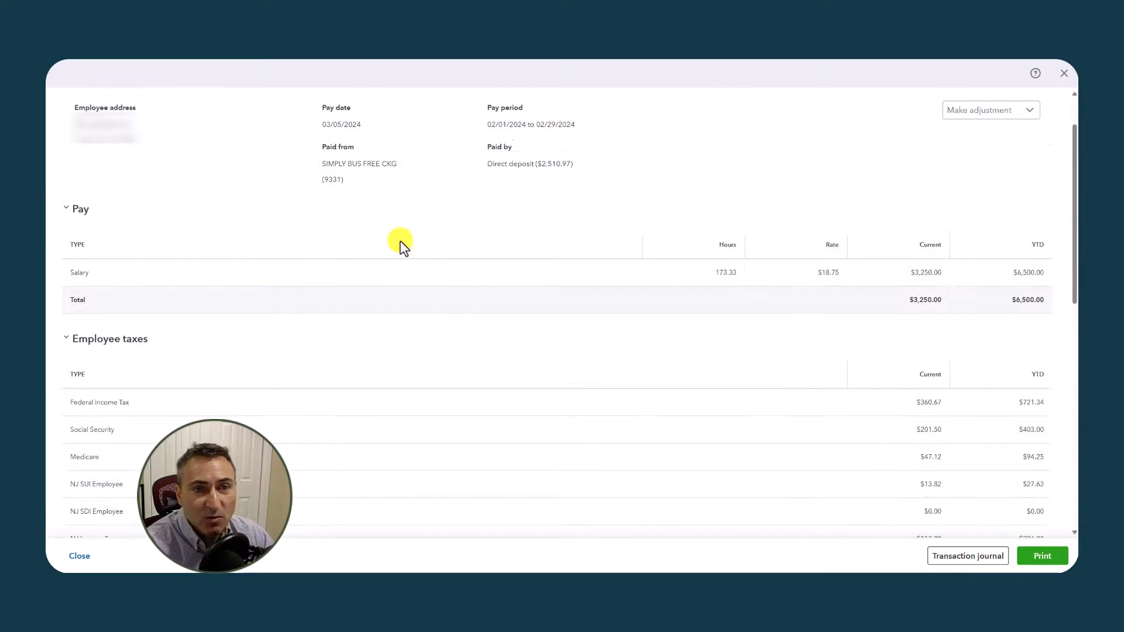
scroll(399, 241, "up", 1)
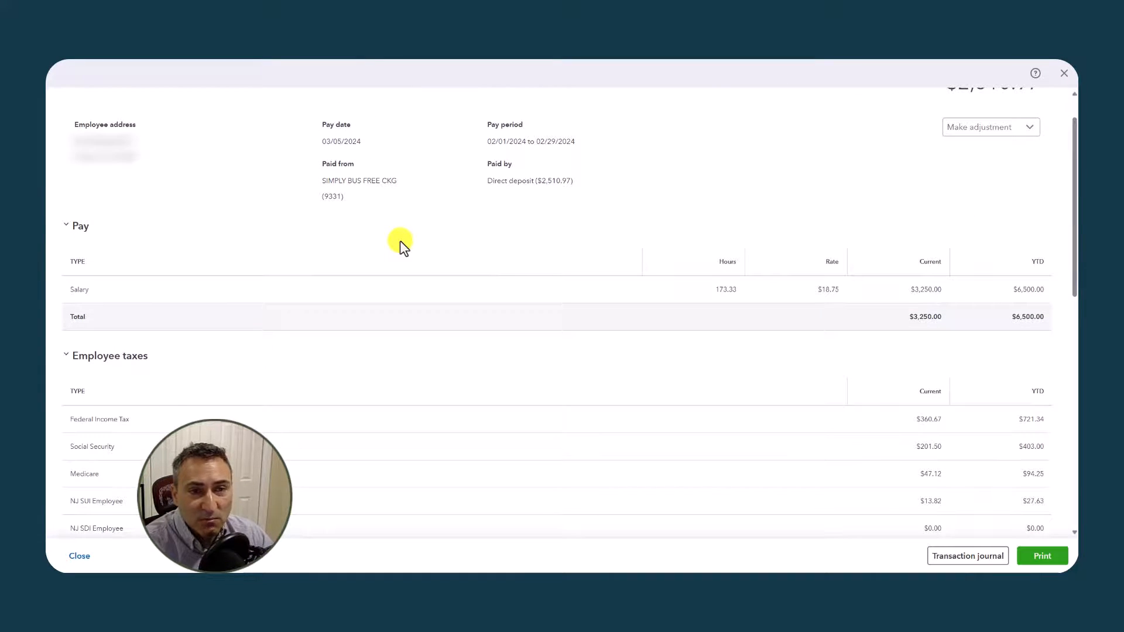
scroll(399, 240, "up", 2)
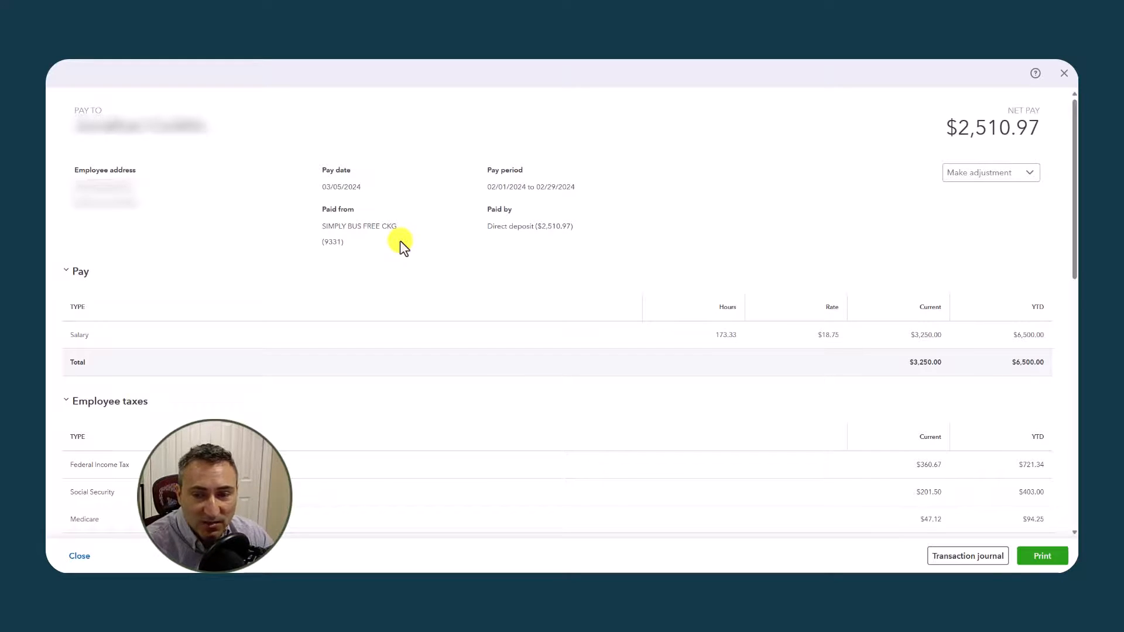
- Open the direct deposit paycheck's transaction journal, review the accounts debited and credited, and leave the report
left_click(961, 557)
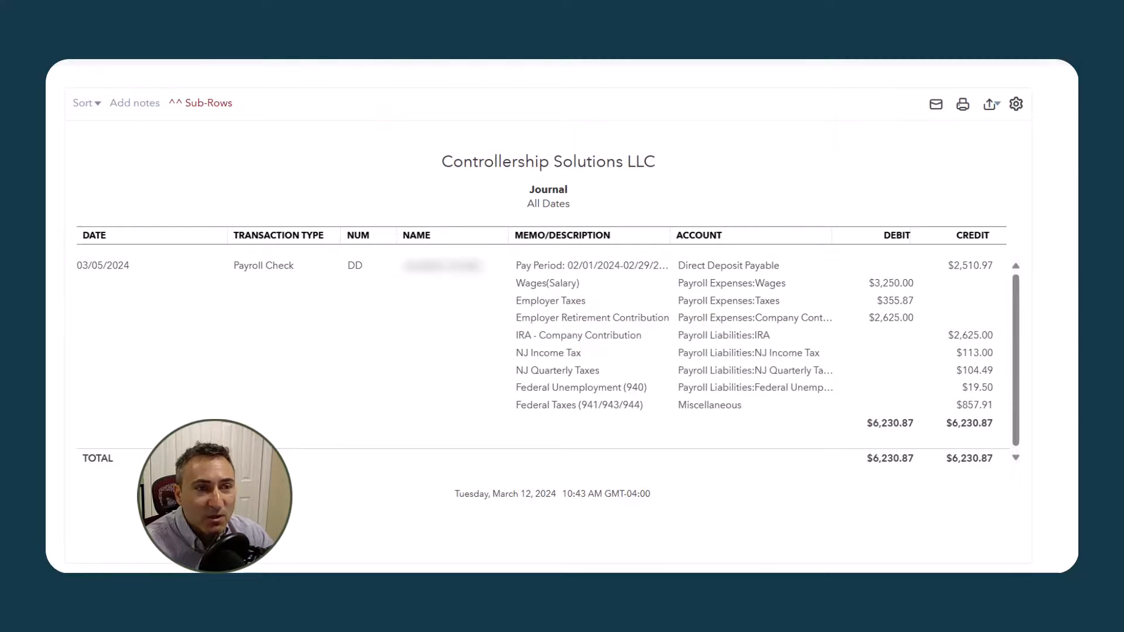
left_click(202, 155)
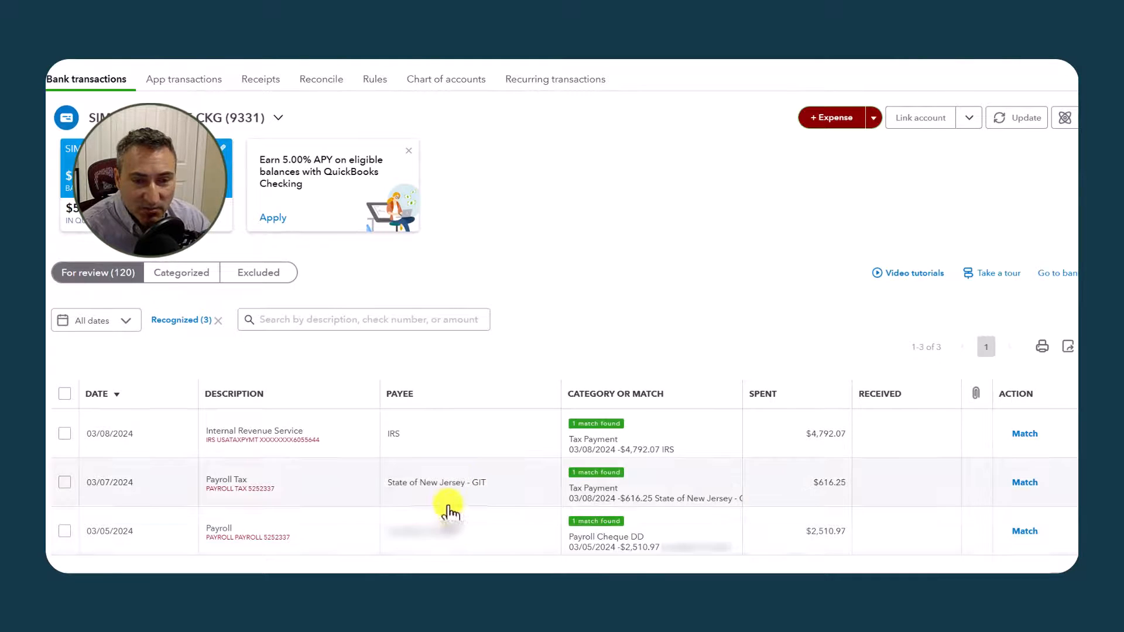
- Expand the 03/08/2024 Internal Revenue Service bank transaction and open its suggested Tax Payment match to review the federal tax items
left_click(454, 439)
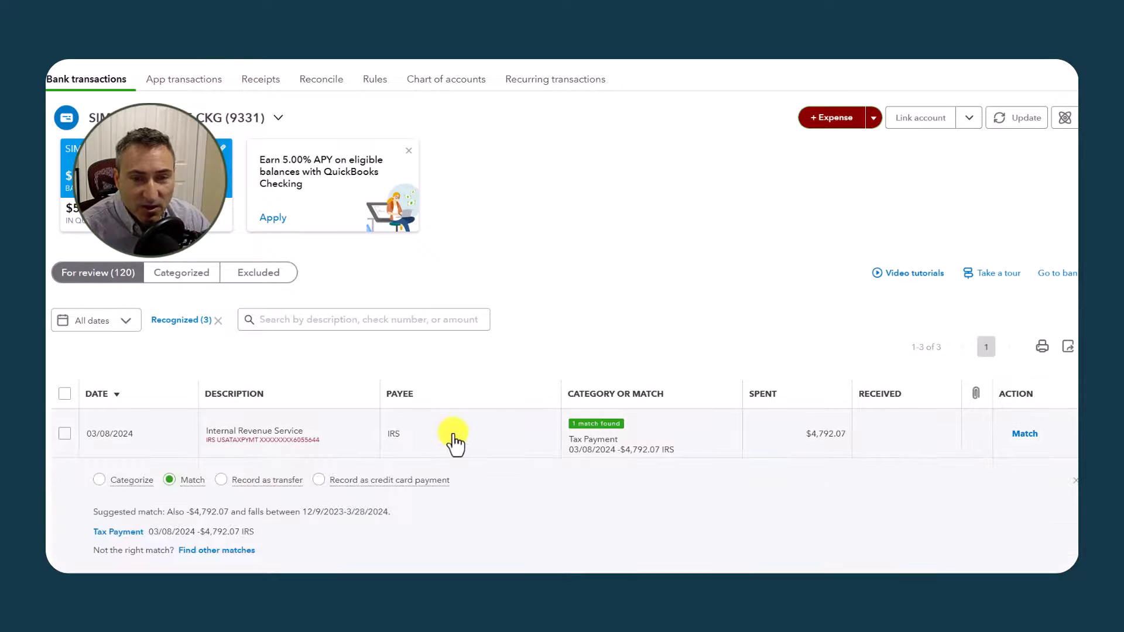
scroll(397, 440, "down", 3)
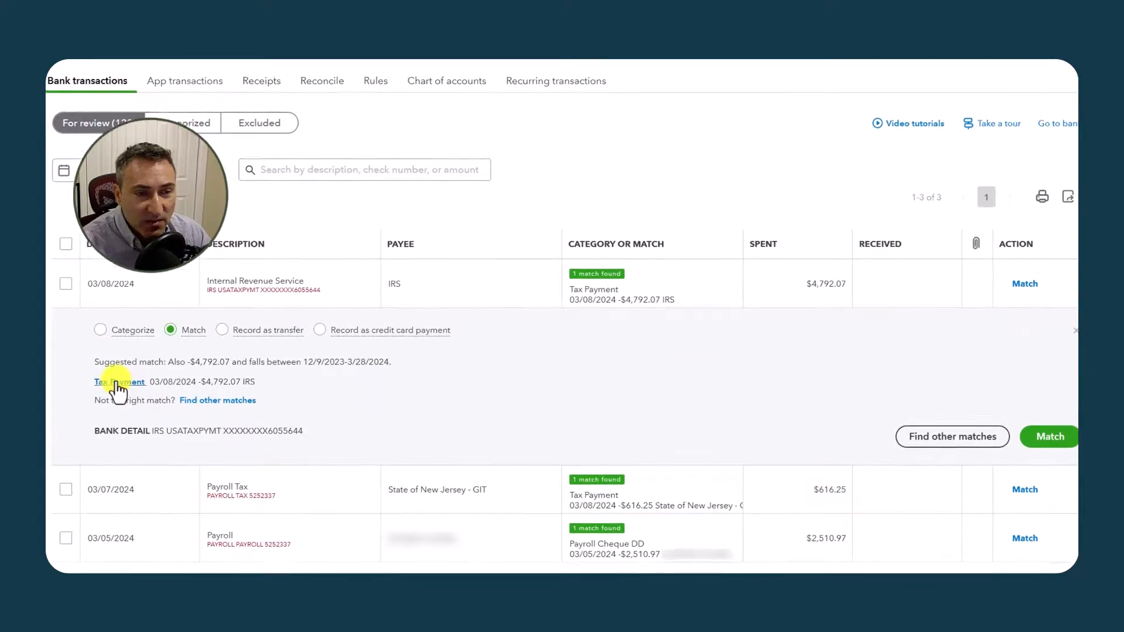
left_click(117, 384)
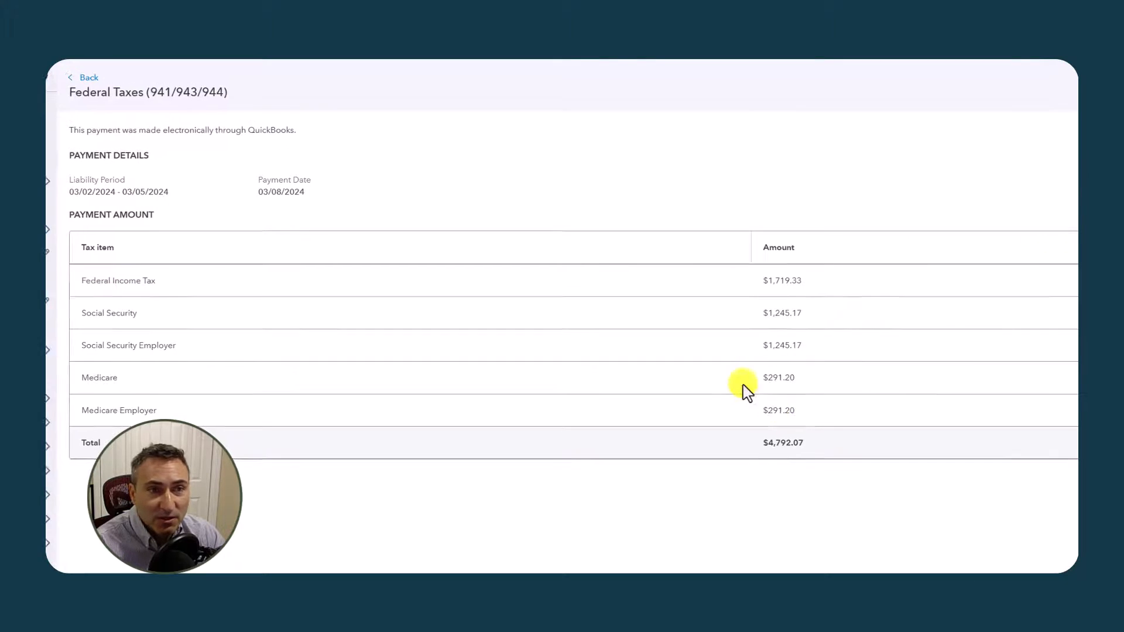
left_click(1030, 79)
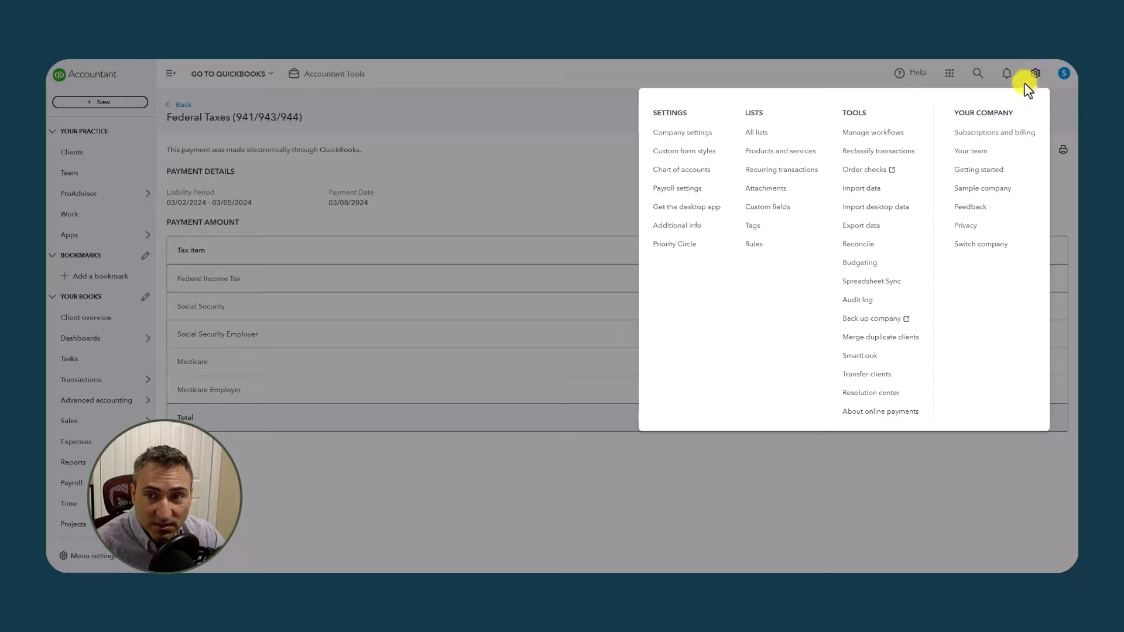
left_click(514, 175)
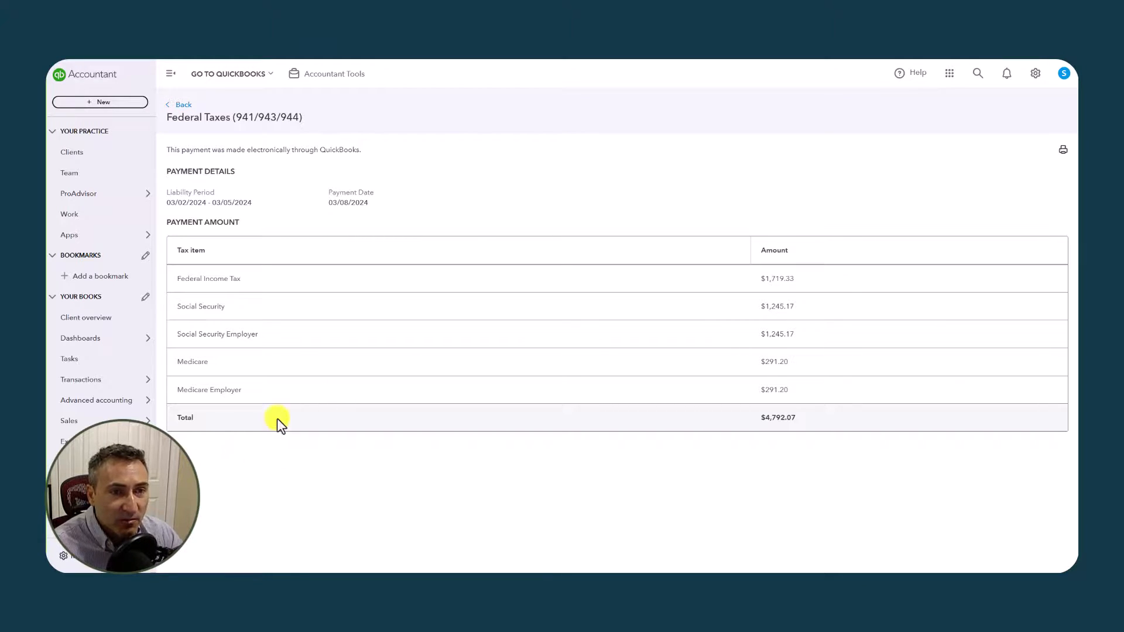
- Drill into the payroll Taxes amount on the March 2024 Profit and Loss report and try to open the $862.50 transaction
key("ctrl+Tab")
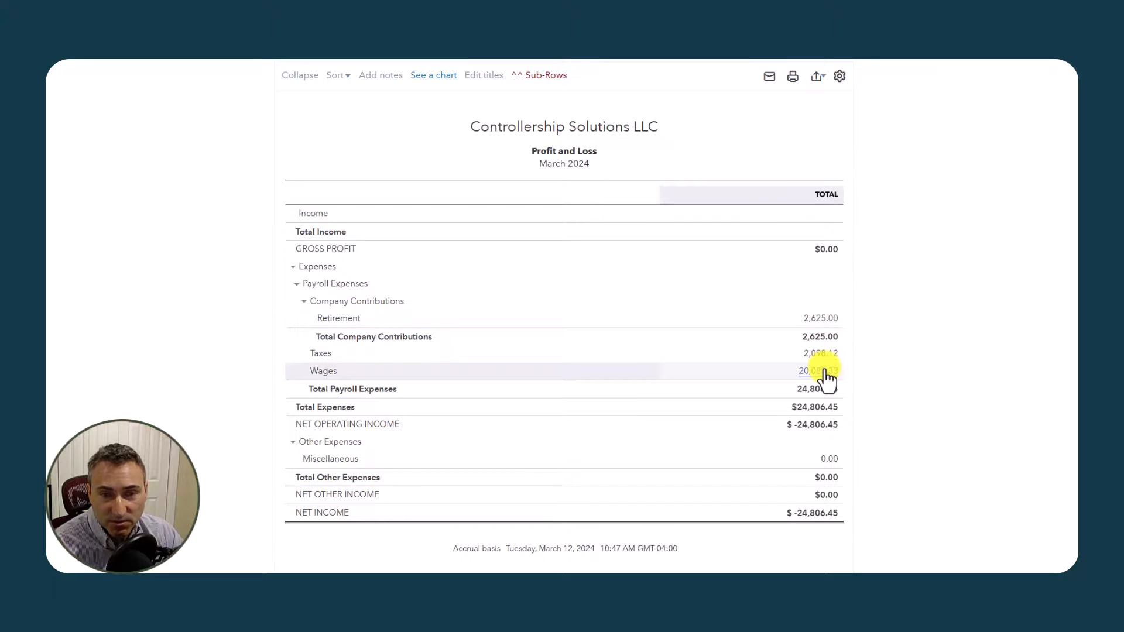
left_click(814, 353)
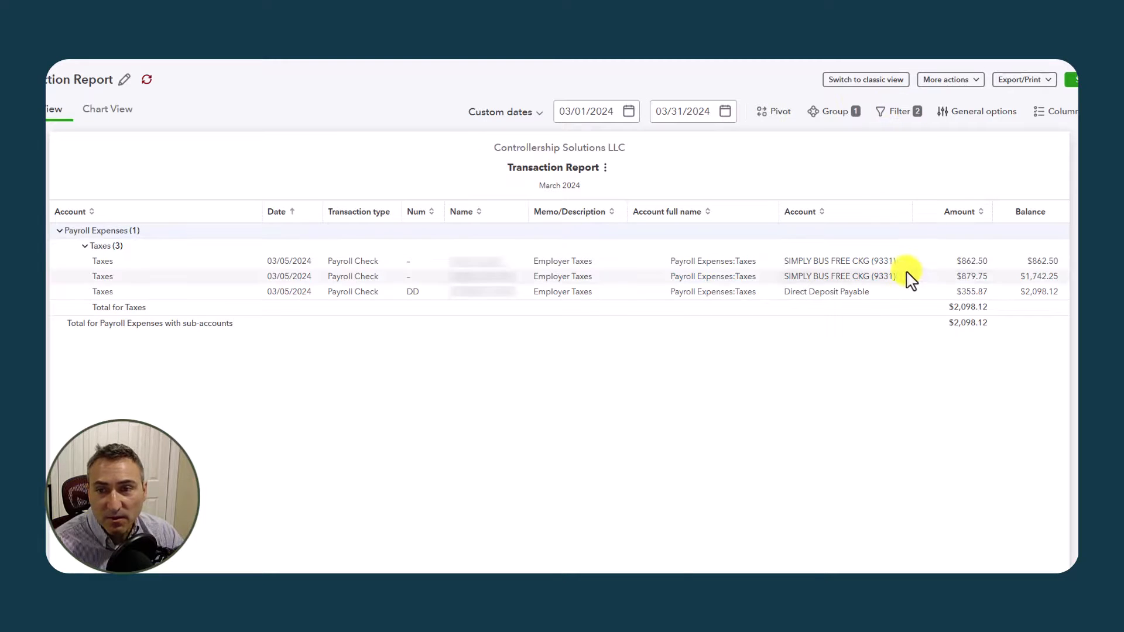
left_click(970, 263)
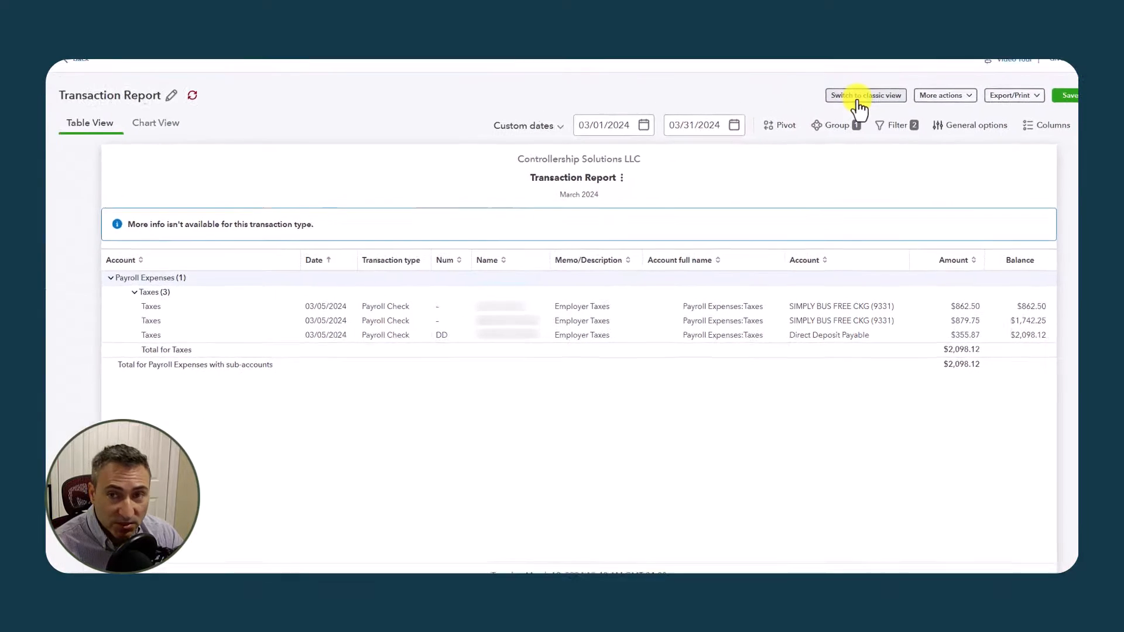
- Open the direct deposit payroll check from the Transaction Report's classic view, and go back from the paycheck history
left_click(859, 97)
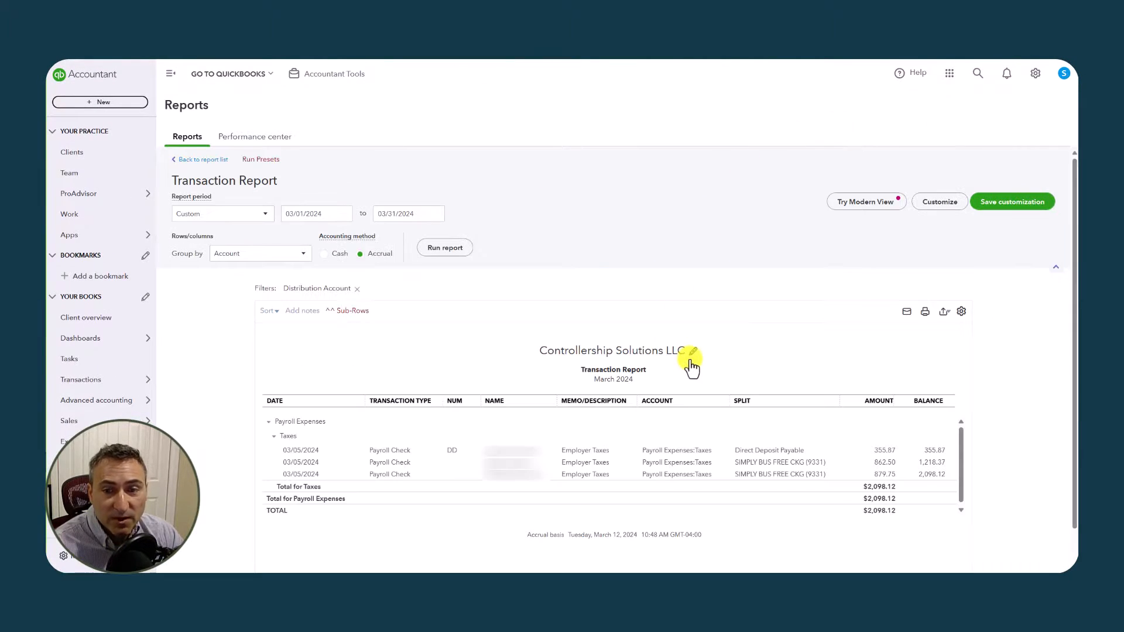
left_click(592, 451)
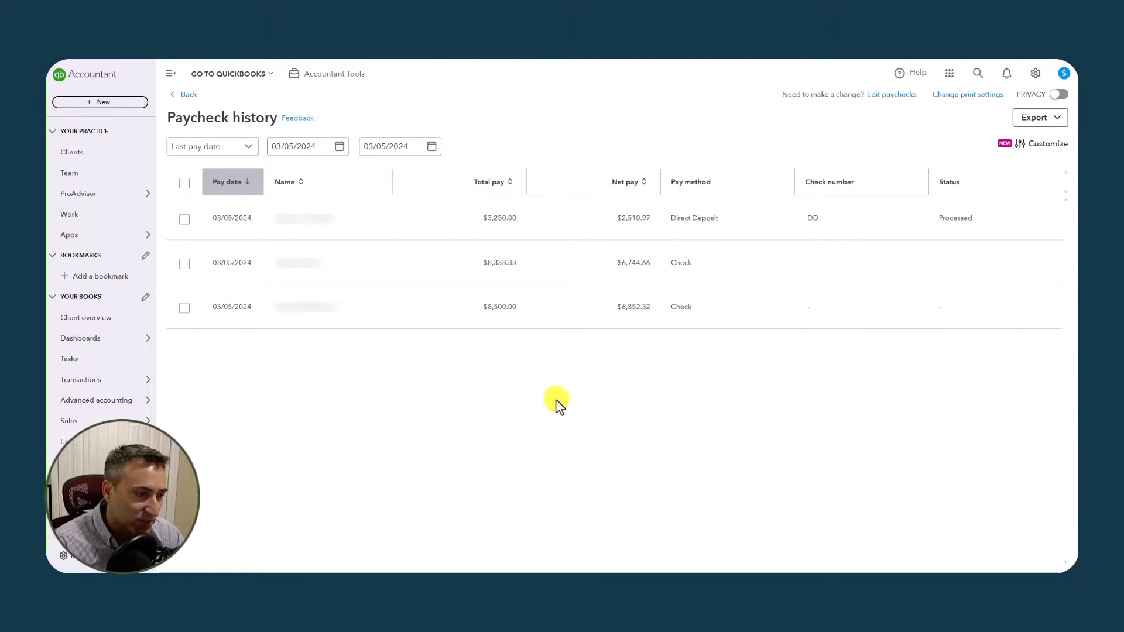
left_click(188, 94)
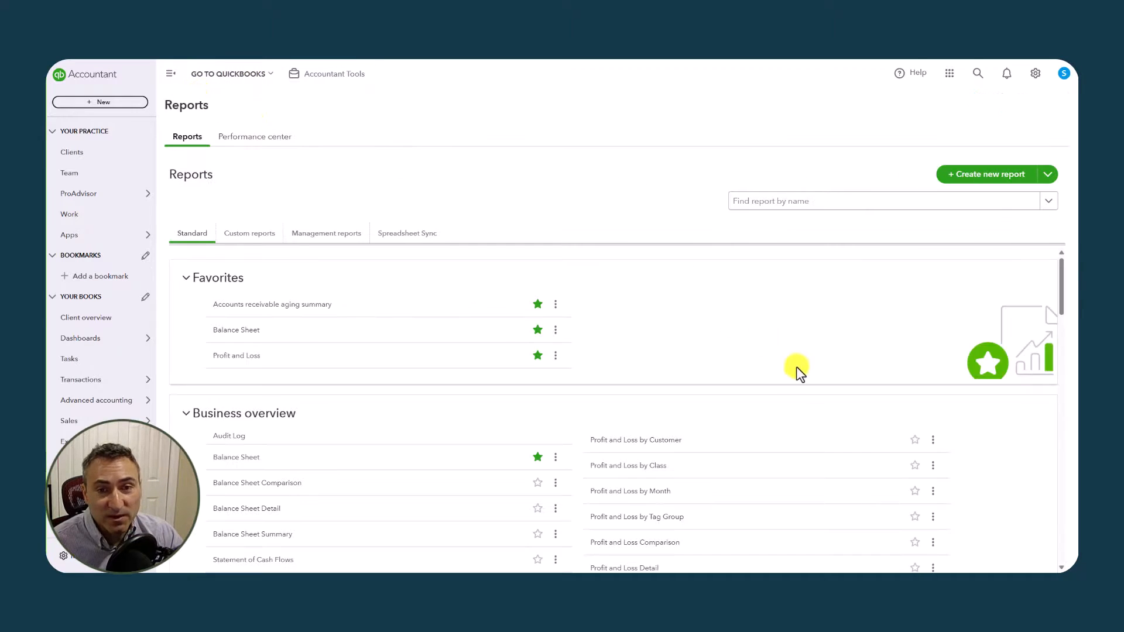